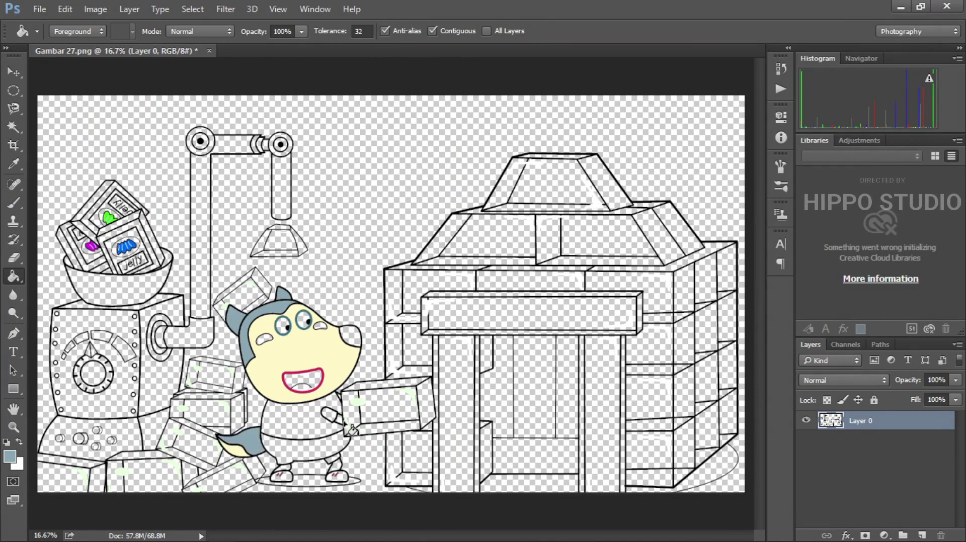
# - Fill the inside of the wolf's mouth dark maroon and its tongue a lighter red
pyautogui.press('i')
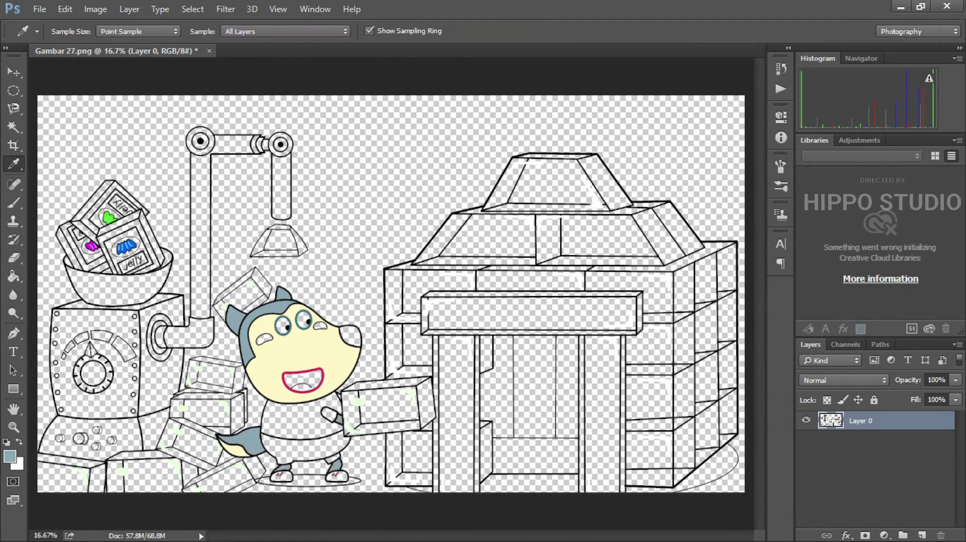
pyautogui.click(278, 474)
pyautogui.press('g')
pyautogui.click(302, 387)
pyautogui.press('i')
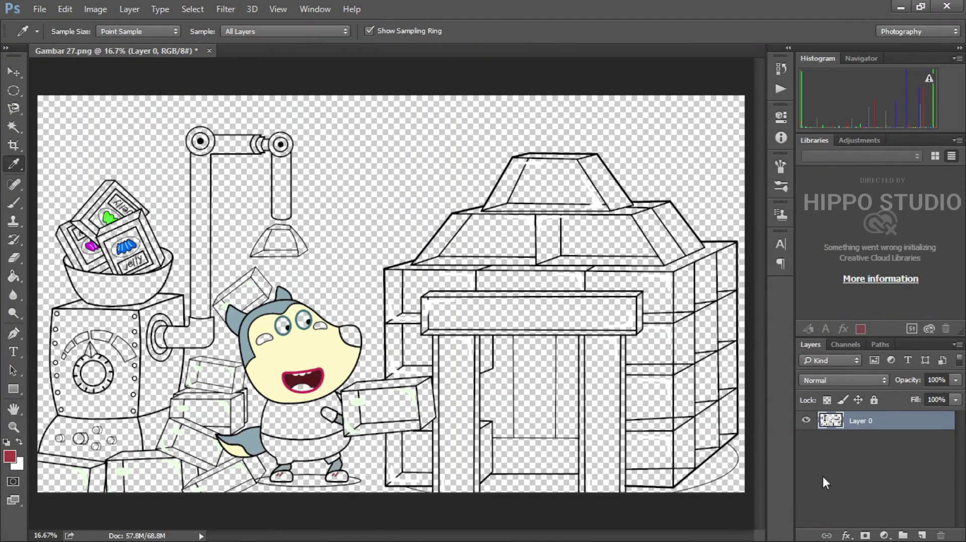
pyautogui.press('g')
# - Fill the wolf's nose dark brown and its eyes white
pyautogui.press('i')
pyautogui.press('g')
pyautogui.click(350, 336)
pyautogui.press('i')
pyautogui.click(397, 372)
pyautogui.press('g')
pyautogui.click(282, 327)
# - Fill both of the wolf's cheek patches pink
pyautogui.press('i')
pyautogui.click(303, 389)
pyautogui.press('g')
pyautogui.click(321, 327)
# - Fill the wolf's shorts navy blue and its shirt and sleeve bright red
pyautogui.press('i')
pyautogui.click(3, 405)
pyautogui.press('g')
pyautogui.click(326, 449)
pyautogui.press('i')
pyautogui.click(298, 380)
pyautogui.press('g')
pyautogui.click(330, 415)
pyautogui.click(329, 416)
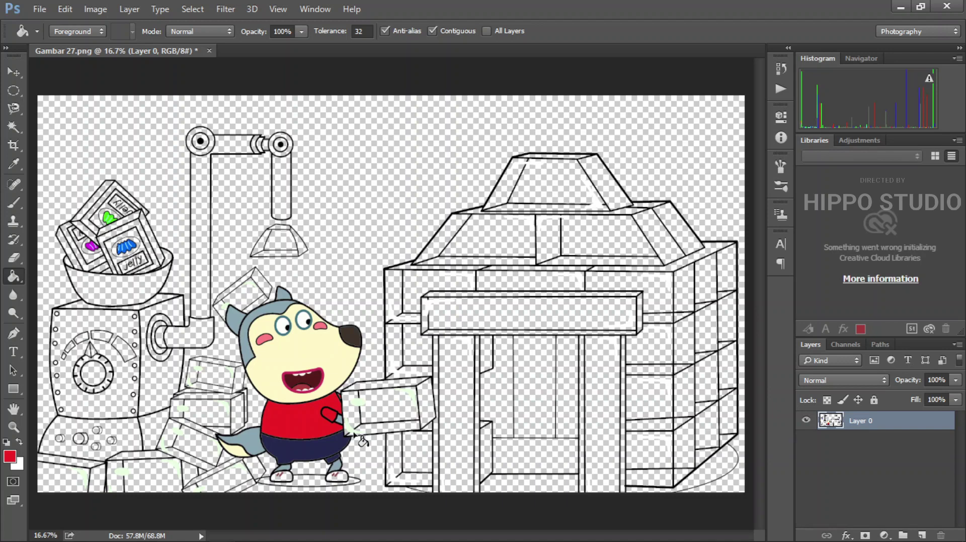
# - Fill both of the wolf's shoes black
pyautogui.press('i')
pyautogui.press('g')
pyautogui.click(340, 477)
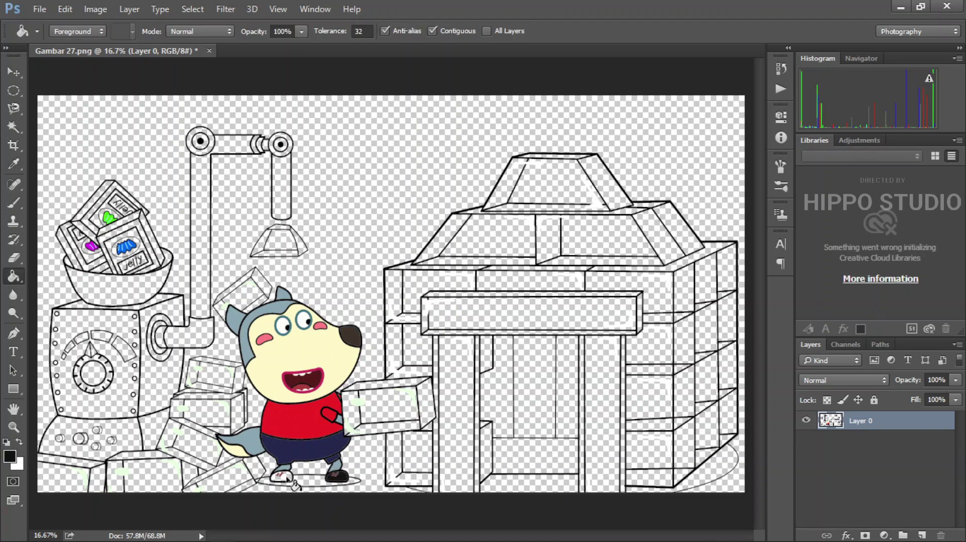
pyautogui.click(283, 477)
# - Fill all sections of the pipe above the wolf bright yellow
pyautogui.press('i')
pyautogui.press('g')
pyautogui.click(271, 162)
pyautogui.click(259, 145)
pyautogui.click(200, 184)
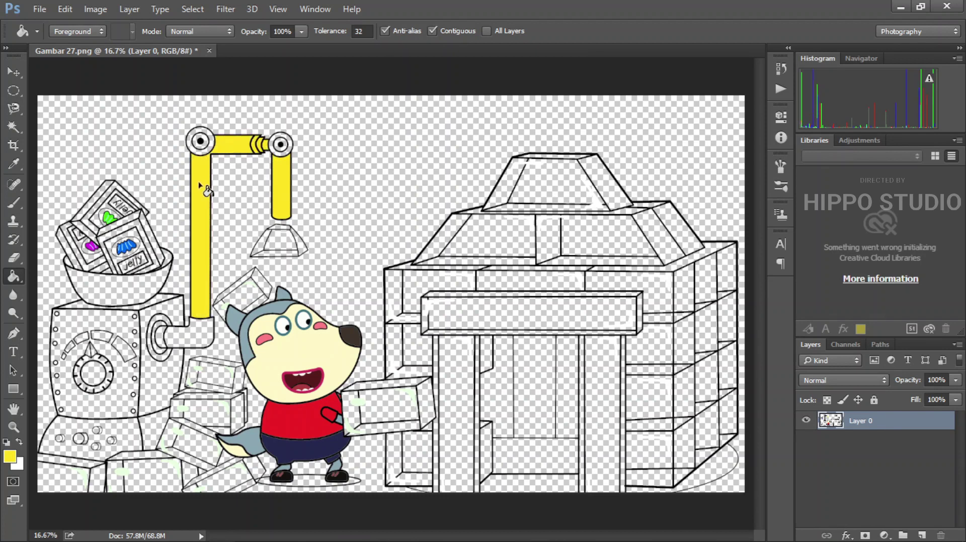
# - Fill the outer rings of the two round pipe joints grey
pyautogui.press('i')
pyautogui.click(289, 130)
pyautogui.press('g')
pyautogui.click(209, 137)
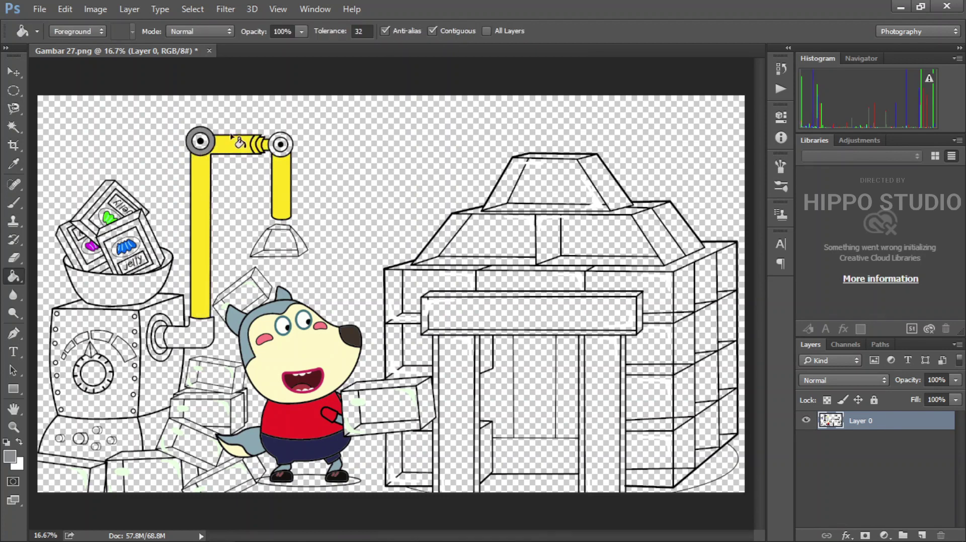
pyautogui.click(291, 146)
# - Fill the inner rings of both round pipe joints grey
pyautogui.press('i')
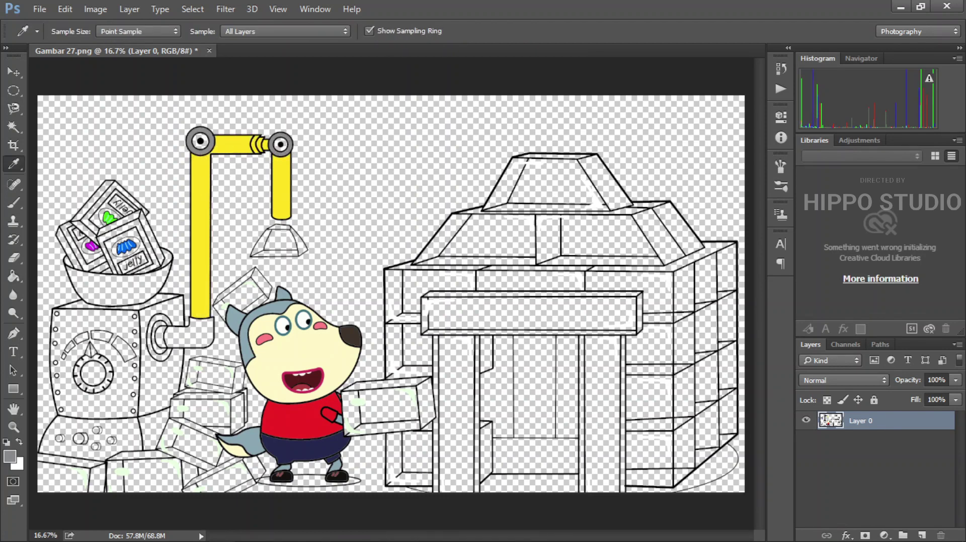
pyautogui.press('g')
pyautogui.click(284, 147)
pyautogui.click(206, 143)
pyautogui.click(9, 458)
pyautogui.click(298, 202)
pyautogui.click(624, 112)
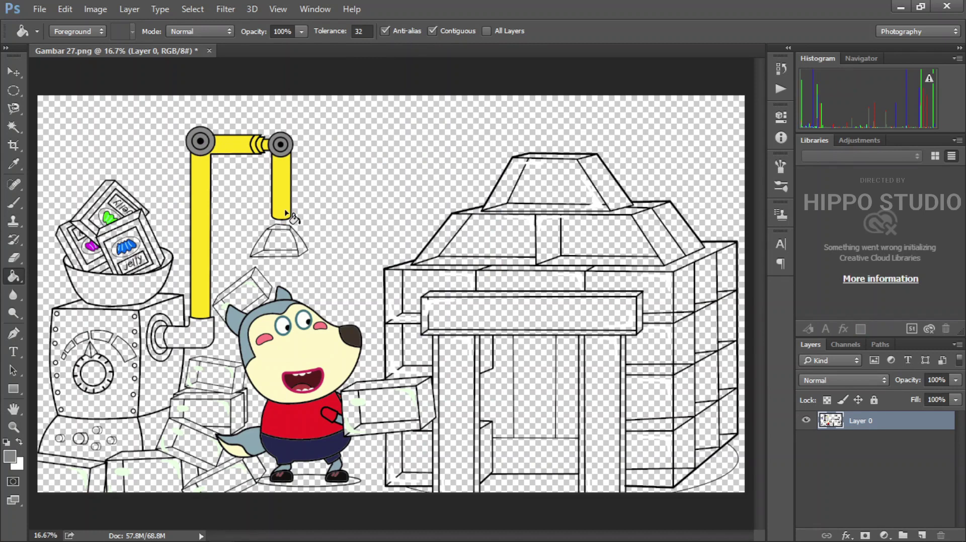
# - Fill the pipe elbow beside the machine light grey and its round flange in darker greys
pyautogui.press('i')
pyautogui.press('g')
pyautogui.click(188, 335)
pyautogui.press('i')
pyautogui.press('g')
pyautogui.click(162, 337)
pyautogui.press('i')
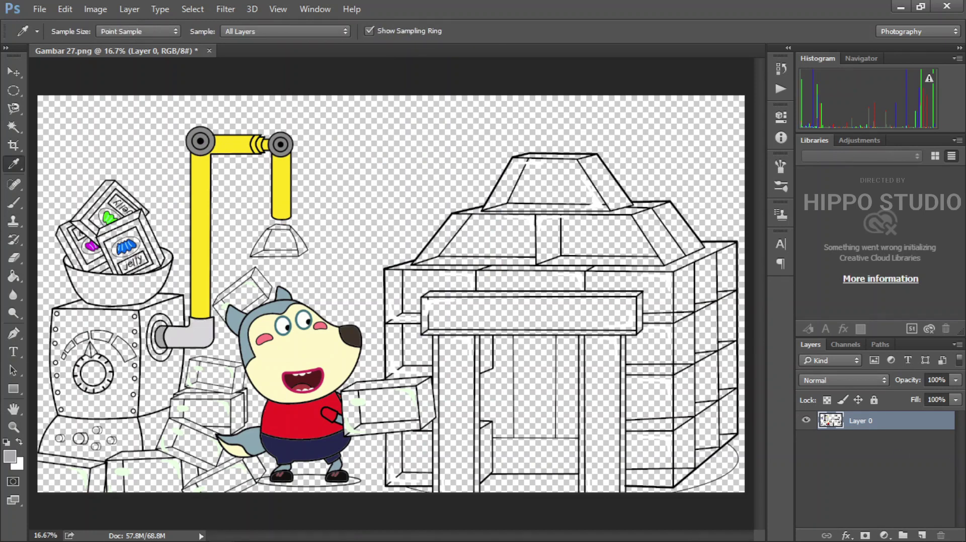
pyautogui.press('g')
pyautogui.click(154, 338)
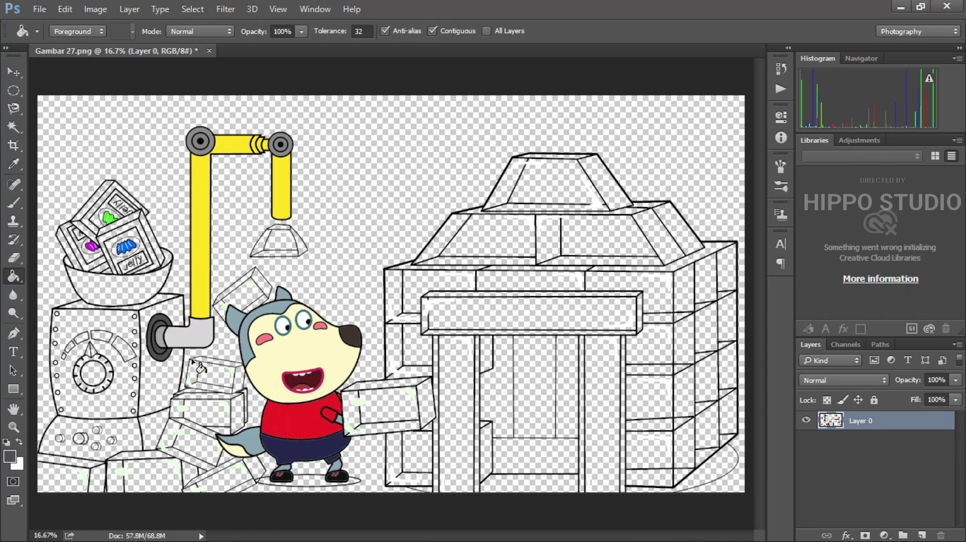
# - Fill the side and front faces of the machine body light grey
pyautogui.press('i')
pyautogui.press('g')
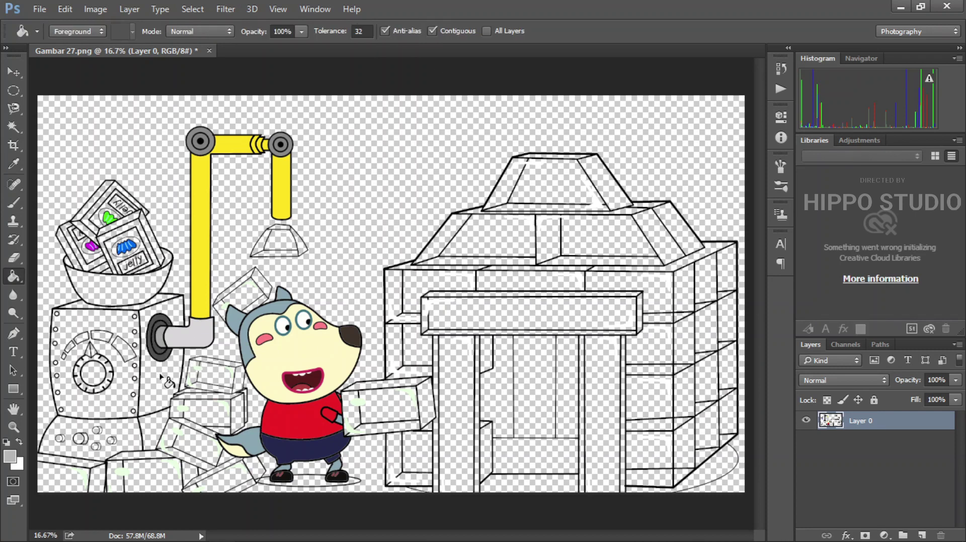
pyautogui.click(151, 372)
pyautogui.click(113, 319)
# - Fill the largest segment of the machine's gauge red and the adjacent one orange
pyautogui.press('i')
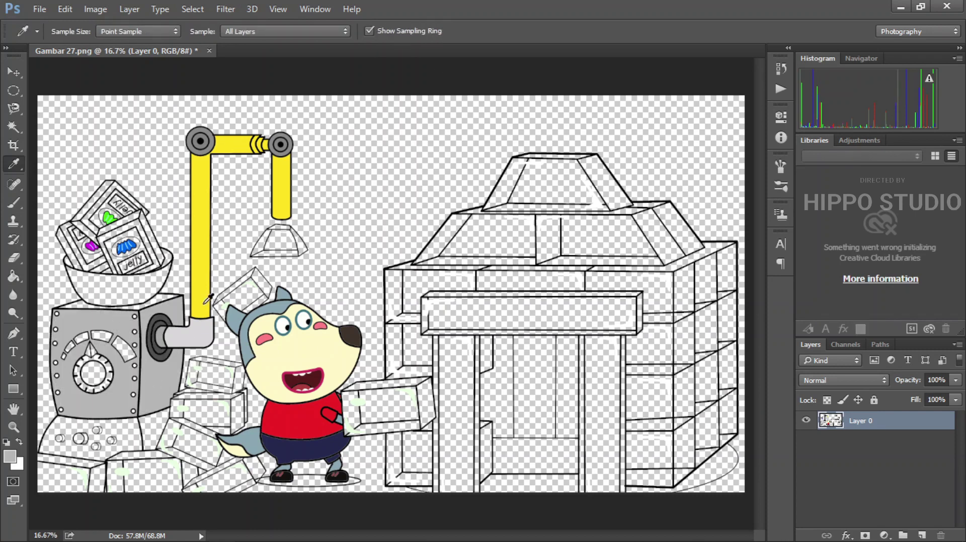
pyautogui.click(297, 418)
pyautogui.press('g')
pyautogui.click(123, 349)
pyautogui.press('i')
pyautogui.press('g')
pyautogui.click(102, 336)
# - Fill the three remaining gauge segments amber, yellow and green in descending size
pyautogui.press('i')
pyautogui.click(428, 428)
pyautogui.press('g')
pyautogui.click(82, 338)
pyautogui.press('i')
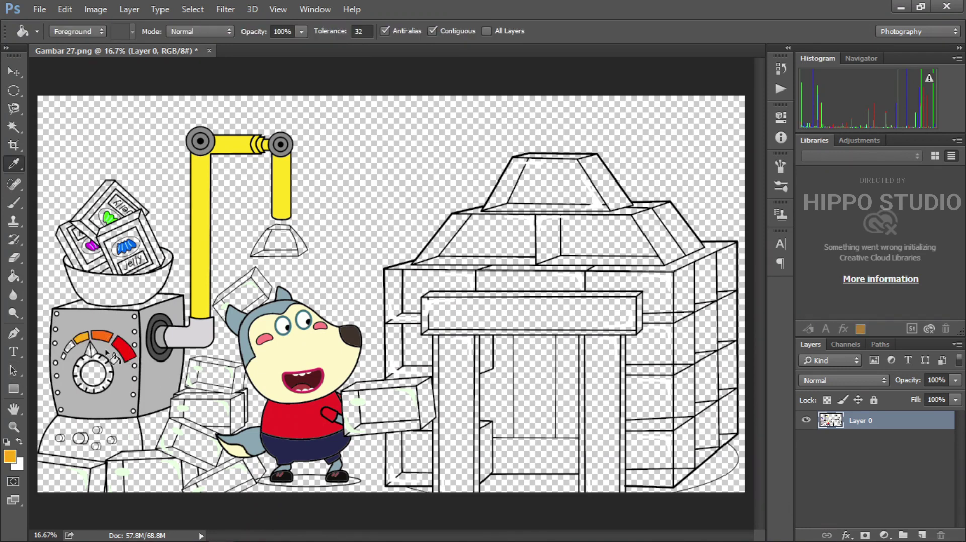
pyautogui.press('g')
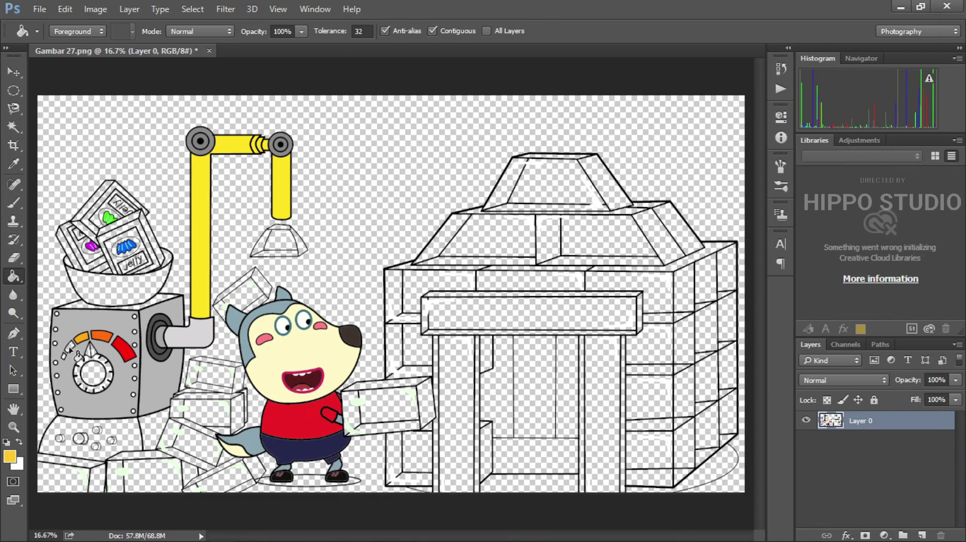
pyautogui.press('i')
pyautogui.click(61, 355)
pyautogui.press('g')
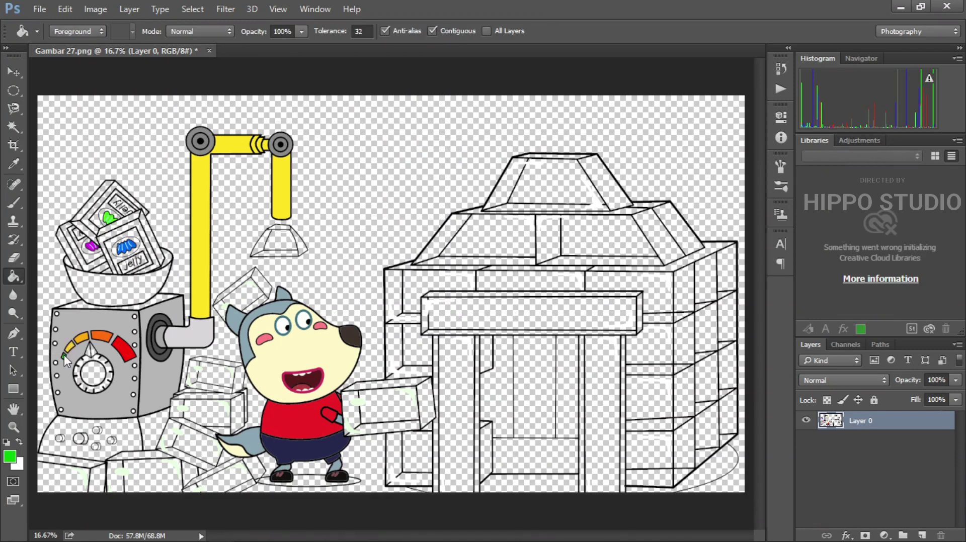
# - Fill the top face of the machine body medium grey
pyautogui.press('i')
pyautogui.press('g')
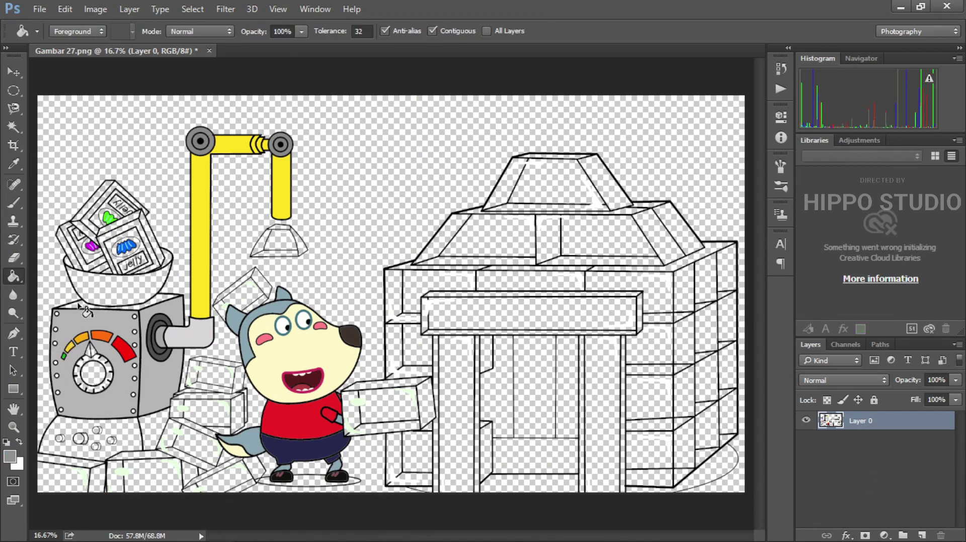
pyautogui.press('i')
pyautogui.press('g')
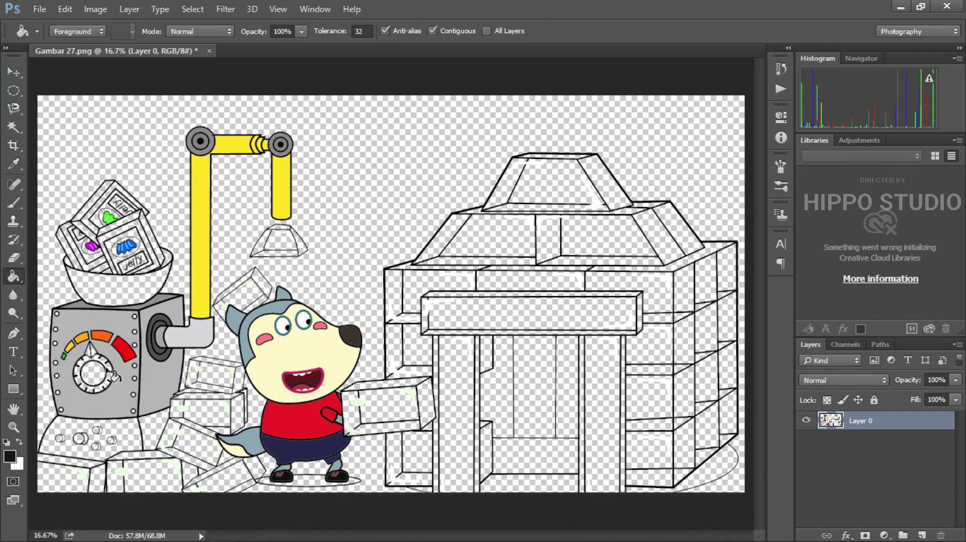
pyautogui.click(108, 375)
pyautogui.hotkey('ctrl', 'z')
# - Fill the outer ring of the machine's dial grey and its centre knob dark grey
pyautogui.press('i')
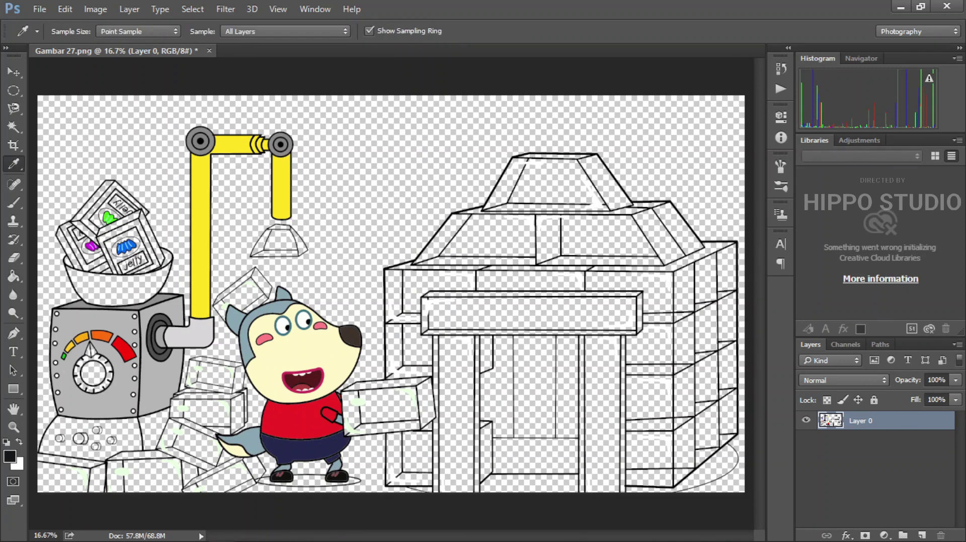
pyautogui.click(9, 456)
pyautogui.click(307, 181)
pyautogui.click(623, 109)
pyautogui.press('g')
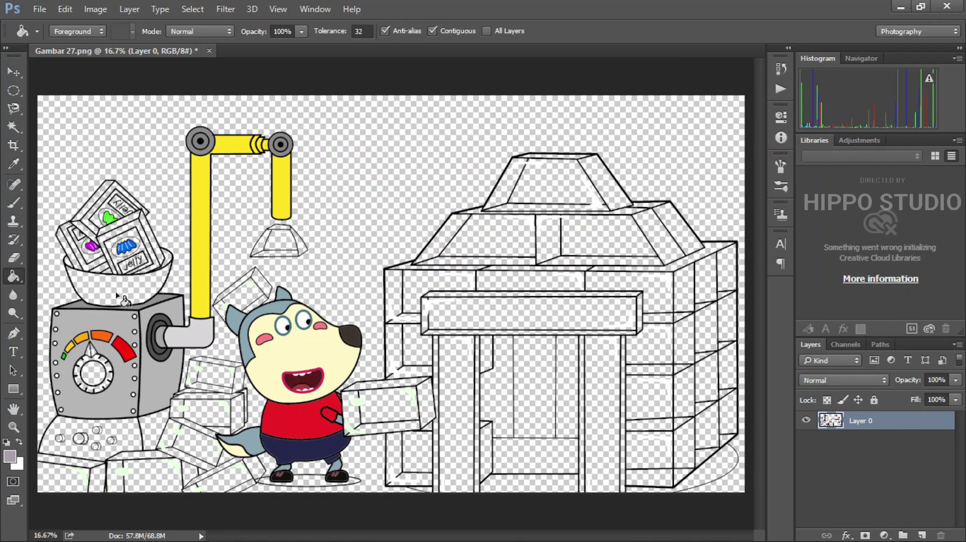
pyautogui.press('i')
pyautogui.click(160, 357)
pyautogui.press('g')
pyautogui.click(97, 377)
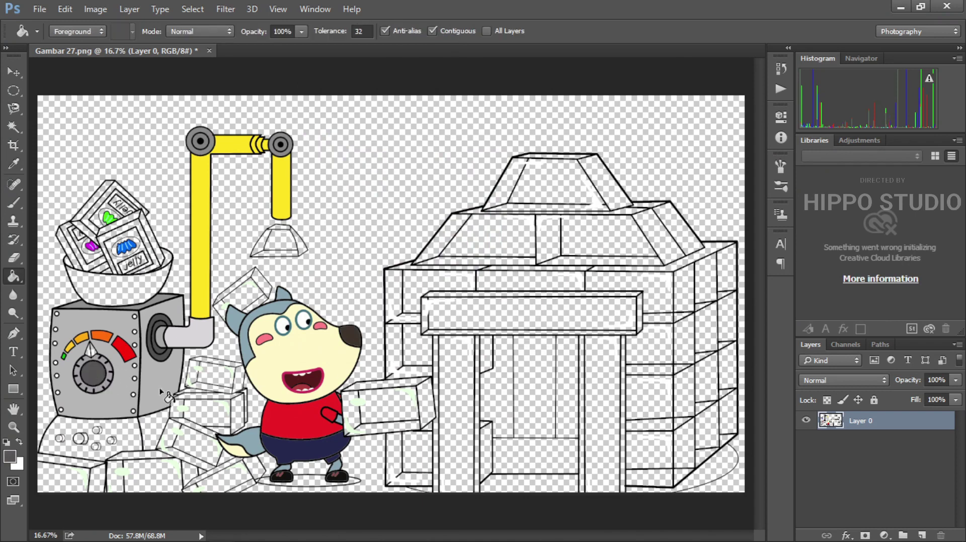
# - Fill the dial's pointer blue
pyautogui.press('i')
pyautogui.click(176, 336)
pyautogui.press('g')
pyautogui.press('i')
pyautogui.press('g')
# - Fill the outside of the bowl on the machine orange and its inner rim red
pyautogui.press('i')
pyautogui.click(172, 371)
pyautogui.press('g')
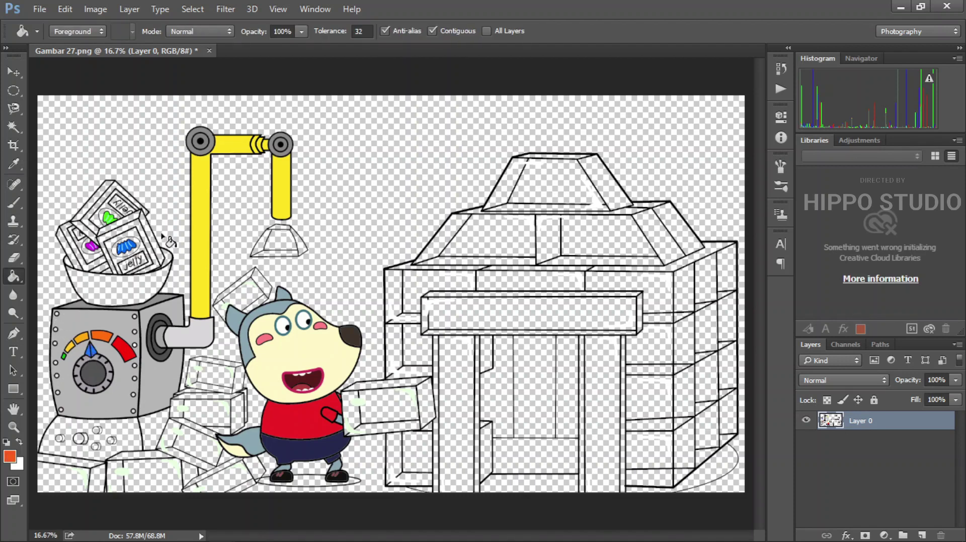
pyautogui.click(147, 282)
pyautogui.press('i')
pyautogui.press('g')
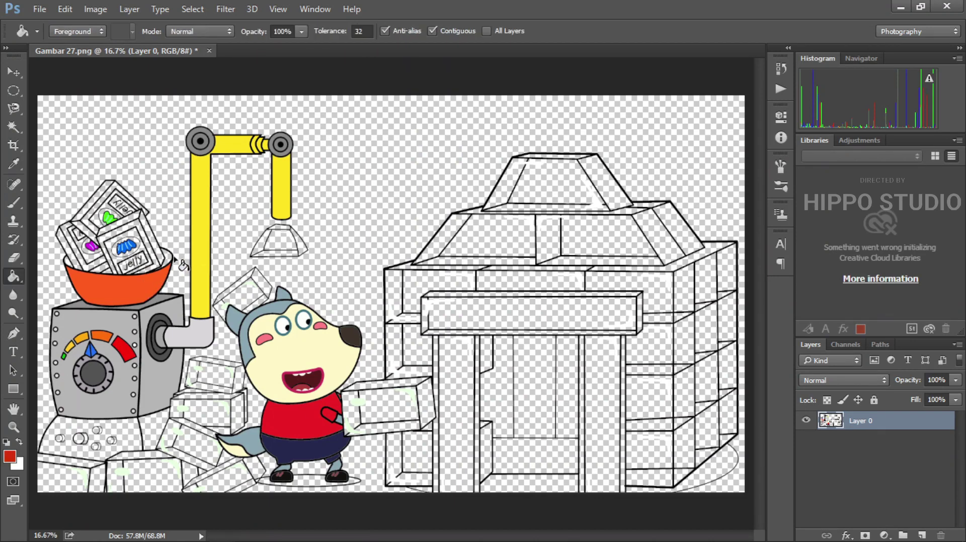
# - Fill the borders and side faces of the three jelly boxes light blue
pyautogui.press('i')
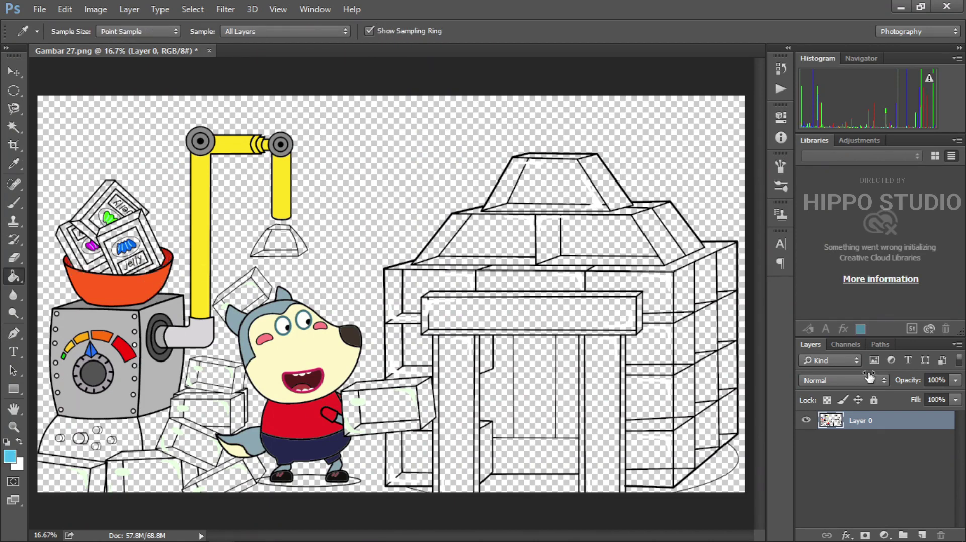
pyautogui.press('g')
pyautogui.click(126, 220)
pyautogui.click(147, 226)
pyautogui.click(144, 235)
pyautogui.click(92, 208)
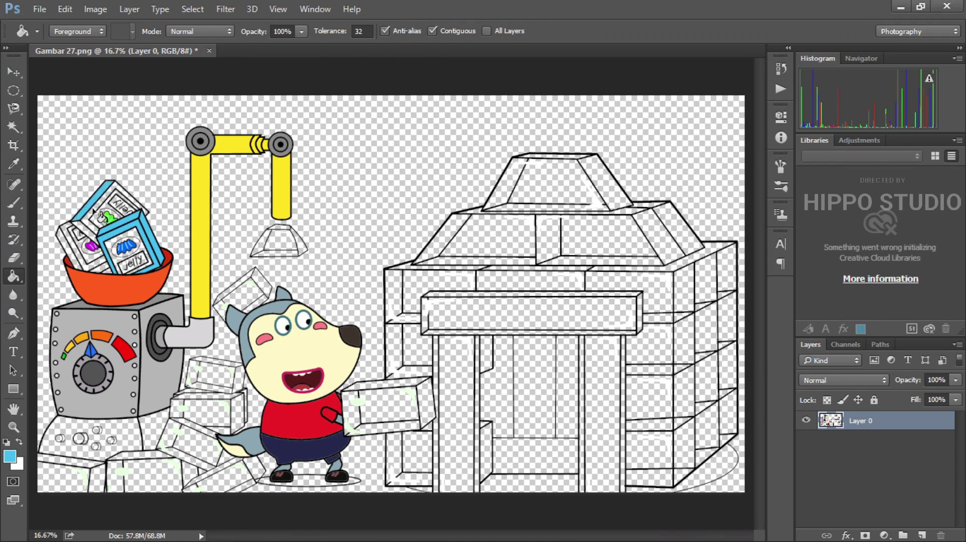
pyautogui.click(93, 212)
pyautogui.click(75, 240)
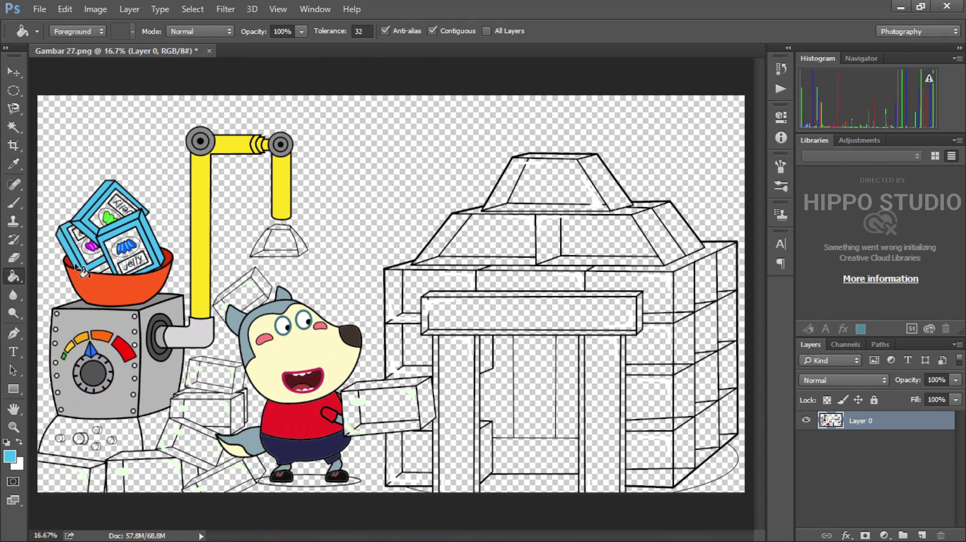
# - Fill the jelly boxes' front panels white and their oval and text labels amber
pyautogui.press('i')
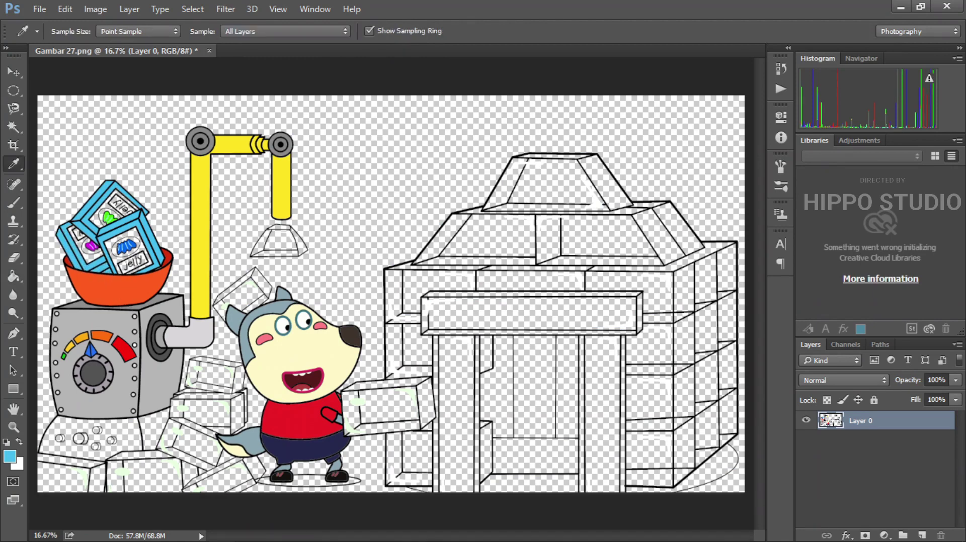
pyautogui.press('g')
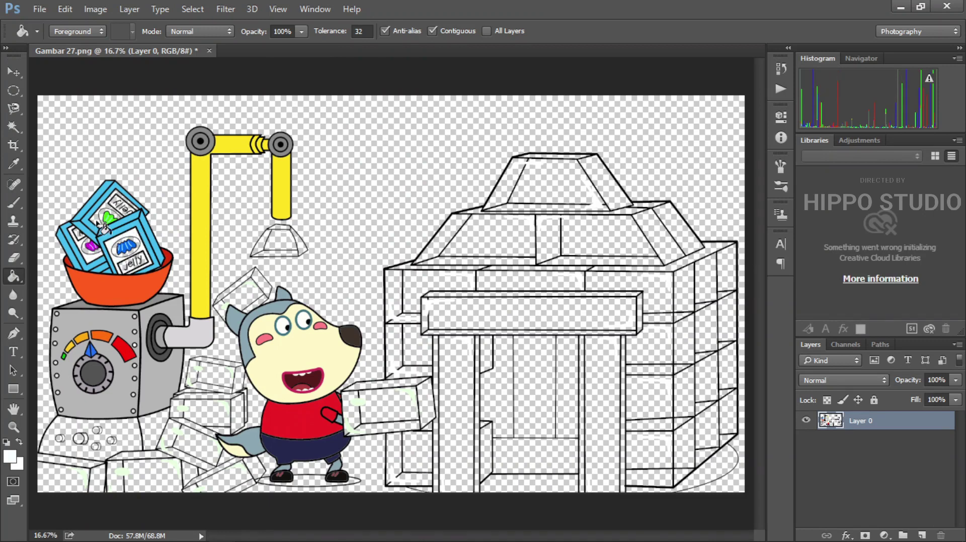
pyautogui.press('g')
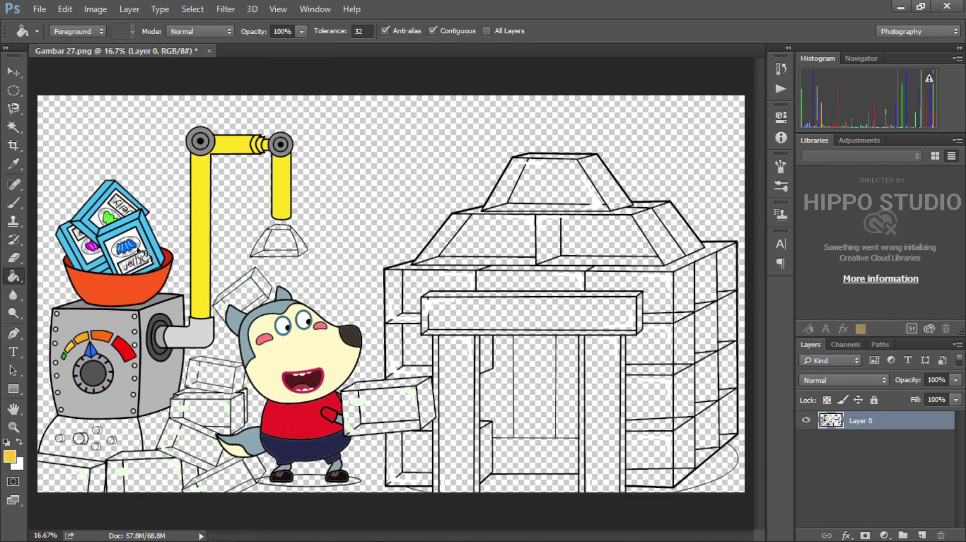
pyautogui.click(120, 206)
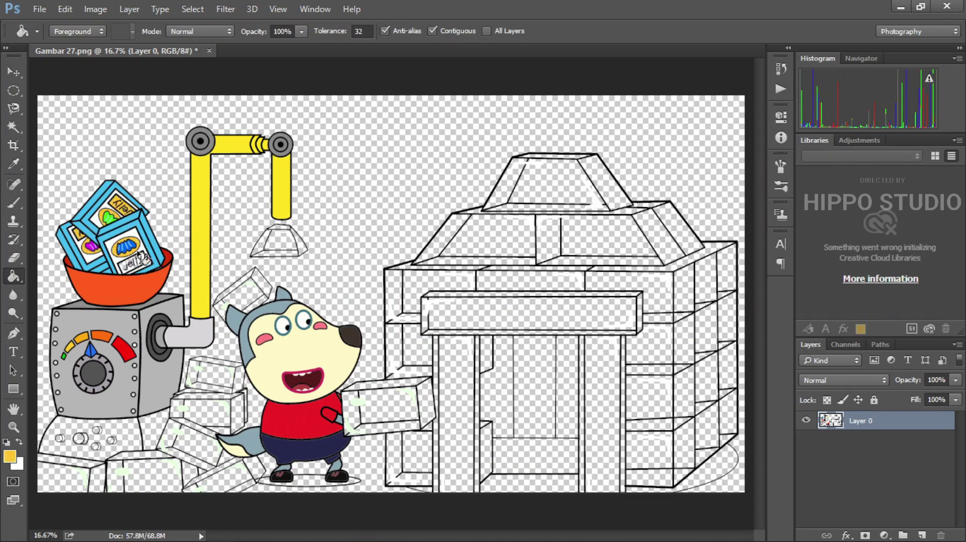
pyautogui.click(132, 262)
# - Fill the machine's base magenta, with a lighter shade on its side face
pyautogui.press('i')
pyautogui.press('g')
pyautogui.click(150, 431)
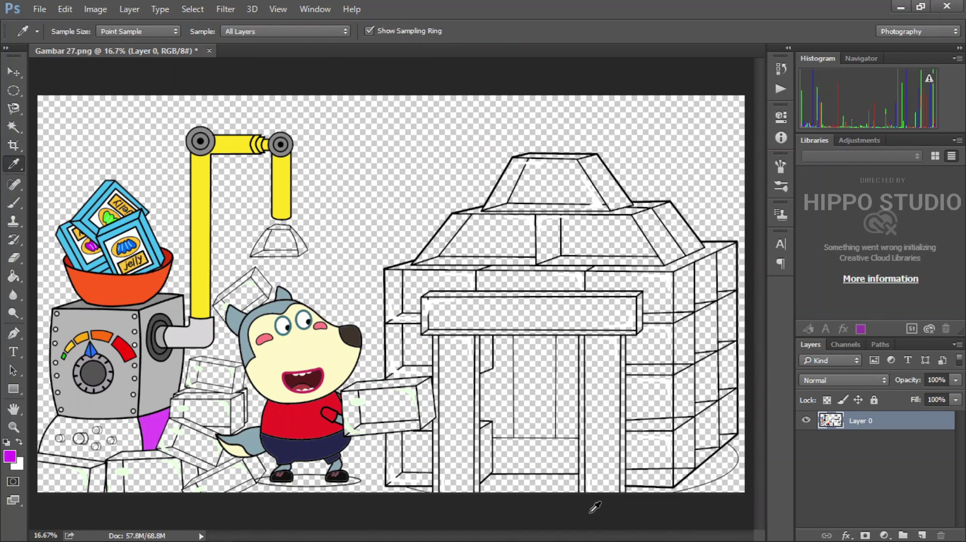
pyautogui.click(121, 450)
pyautogui.press('g')
# - Fill three of the small buttons on the machine's base purple, green and yellow
pyautogui.hotkey('ctrl', '+')
pyautogui.moveTo(202, 444); pyautogui.dragTo(548, 419)
pyautogui.click(321, 489)
pyautogui.keyDown('alt'); pyautogui.click(467, 448); pyautogui.keyUp('alt')
pyautogui.click(299, 475)
pyautogui.press('alt')
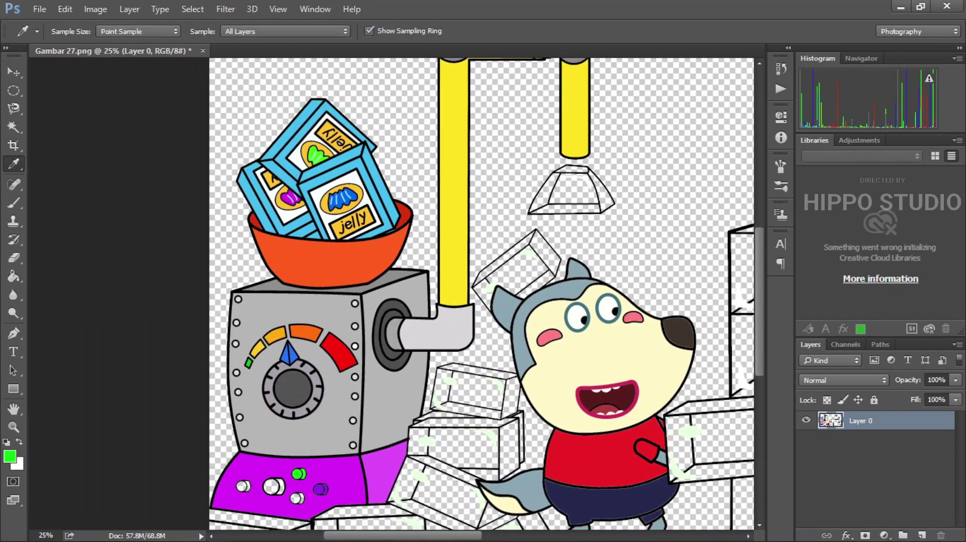
pyautogui.keyDown('alt'); pyautogui.click(453, 272); pyautogui.keyUp('alt')
# - Fill the large button on the machine's base cyan and the leftmost button red
pyautogui.press('alt')
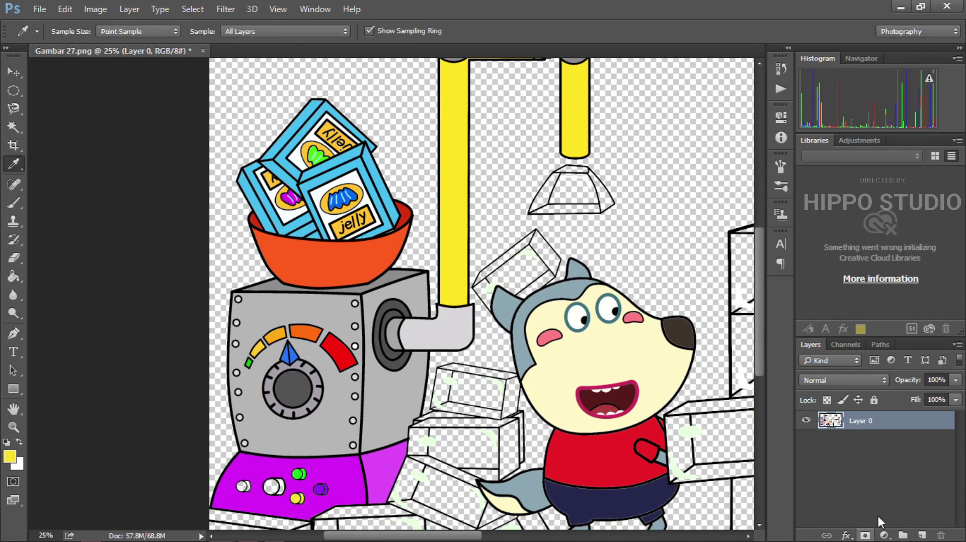
pyautogui.keyDown('alt'); pyautogui.click(381, 191); pyautogui.keyUp('alt')
pyautogui.click(273, 486)
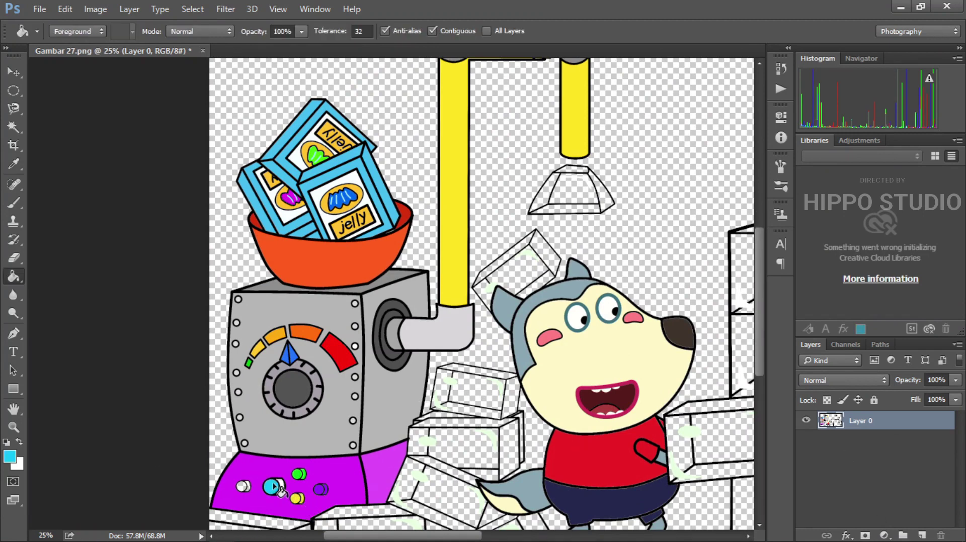
pyautogui.click(281, 486)
pyautogui.keyDown('alt'); pyautogui.click(593, 456); pyautogui.keyUp('alt')
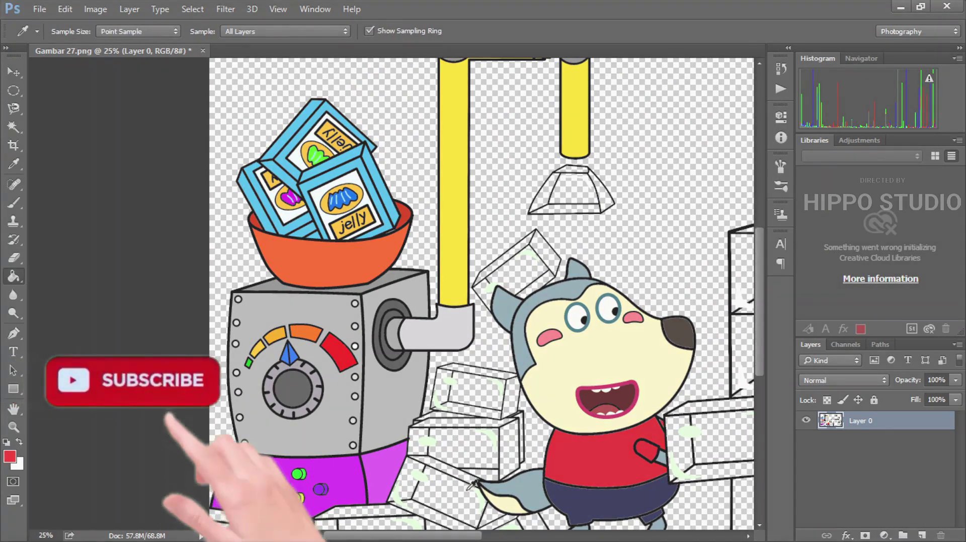
# - Fill the front of the leftmost block beneath the machine magenta
pyautogui.hotkey('ctrl', '-')
pyautogui.press('alt')
pyautogui.keyDown('alt'); pyautogui.click(116, 433); pyautogui.keyUp('alt')
pyautogui.click(66, 483)
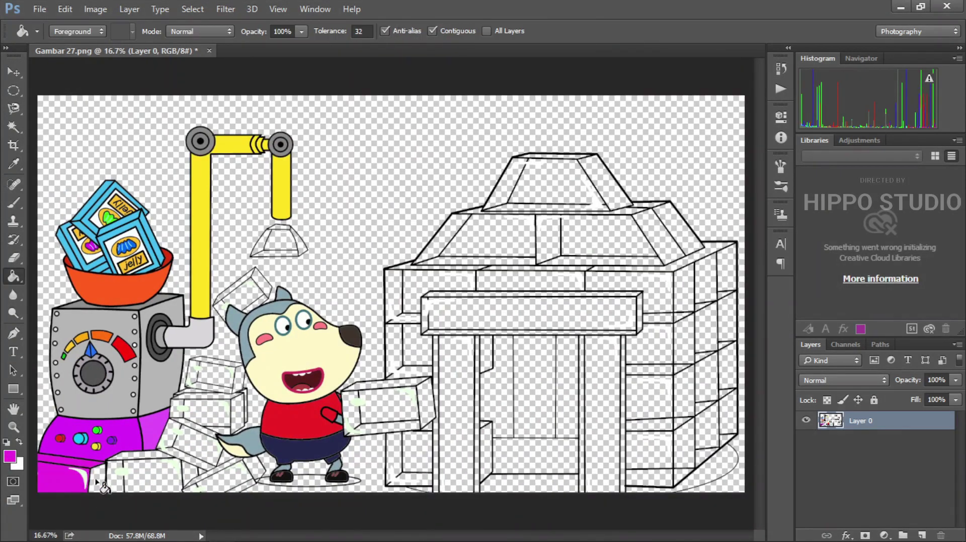
# - Fill the visible faces of the upright block beside the magenta one beneath the machine with the sampled cyan
pyautogui.keyDown('alt'); pyautogui.click(80, 439); pyautogui.keyUp('alt')
pyautogui.click(165, 484)
pyautogui.click(132, 456)
pyautogui.click(118, 467)
# - Fill all faces of the tilted block between the machine's base and the wolf's tail with dark blue
pyautogui.keyDown('alt'); pyautogui.click(112, 441); pyautogui.keyUp('alt')
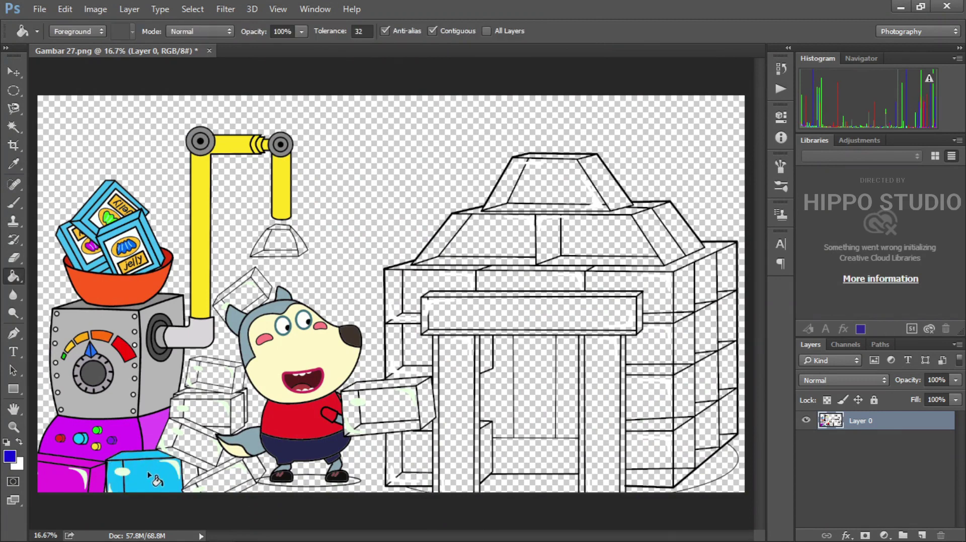
pyautogui.click(190, 448)
pyautogui.click(183, 456)
pyautogui.click(168, 437)
pyautogui.click(197, 427)
pyautogui.click(225, 458)
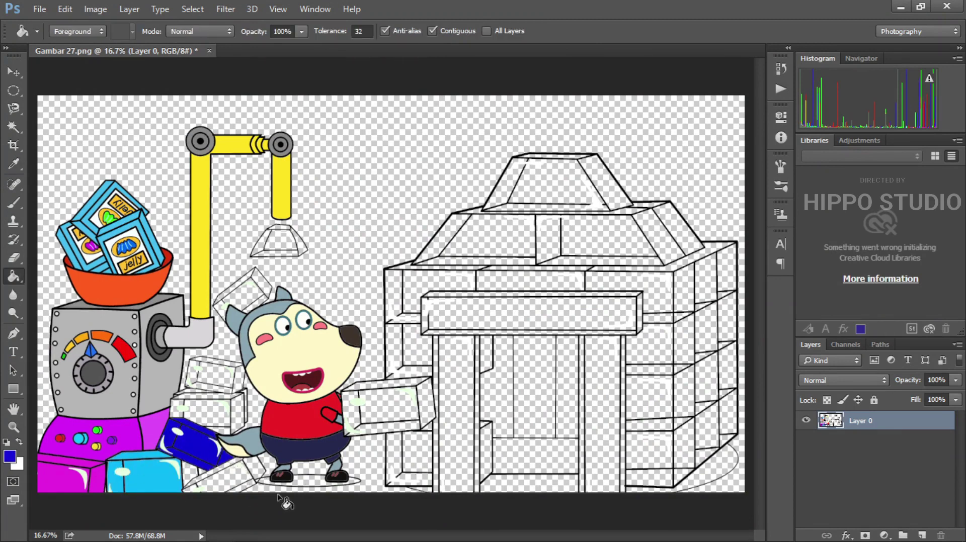
# - Fill the faces of the tilted block below the wolf's tail with green
pyautogui.click(224, 478)
pyautogui.click(223, 468)
pyautogui.click(255, 466)
pyautogui.click(248, 482)
# - Sample the machine's yellow button and fill the faces of the block above the dark blue one with it
pyautogui.keyDown('alt'); pyautogui.click(96, 446); pyautogui.keyUp('alt')
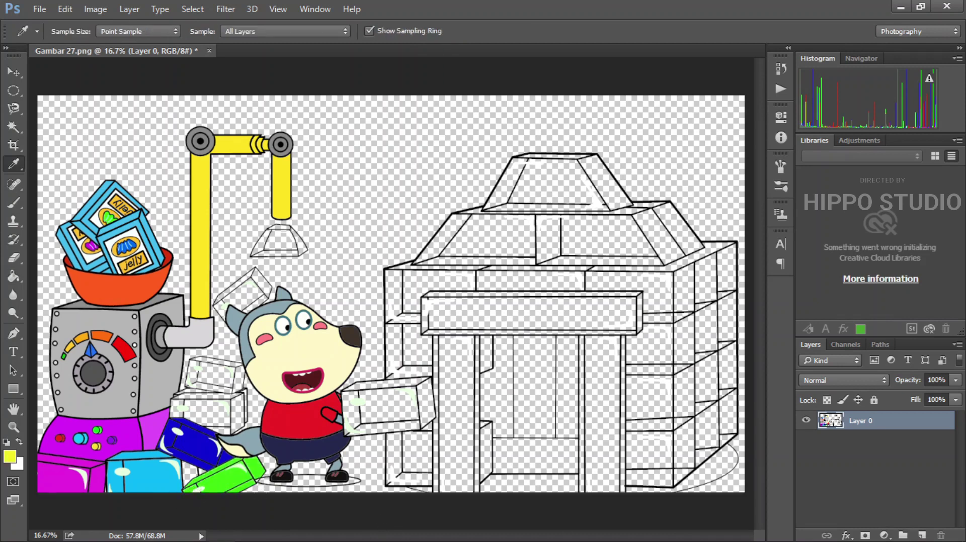
pyautogui.click(210, 412)
pyautogui.click(203, 396)
pyautogui.click(177, 406)
pyautogui.click(236, 408)
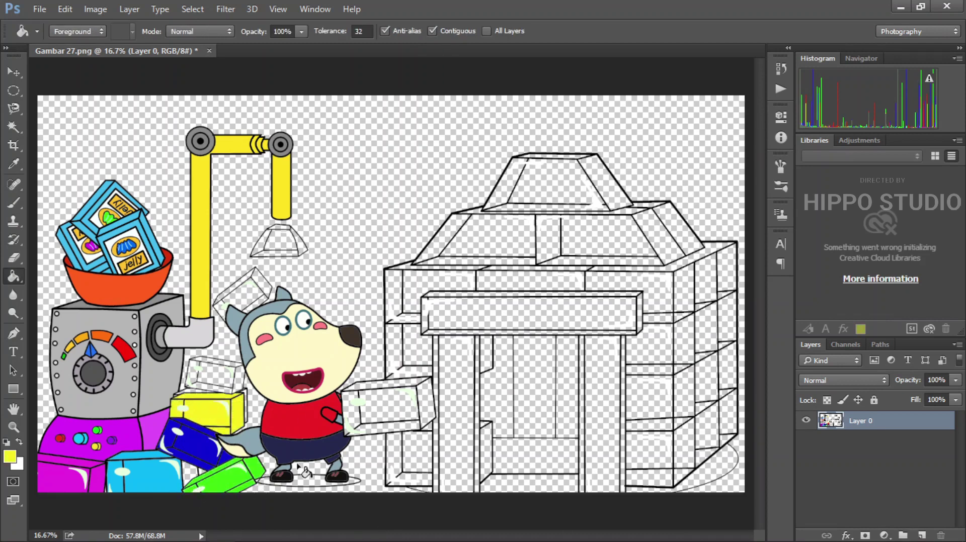
# - Fill the sliver beside the yellow block and the block above it green, and the gap between them dark blue
pyautogui.keyDown('alt'); pyautogui.click(243, 472); pyautogui.keyUp('alt')
pyautogui.click(245, 412)
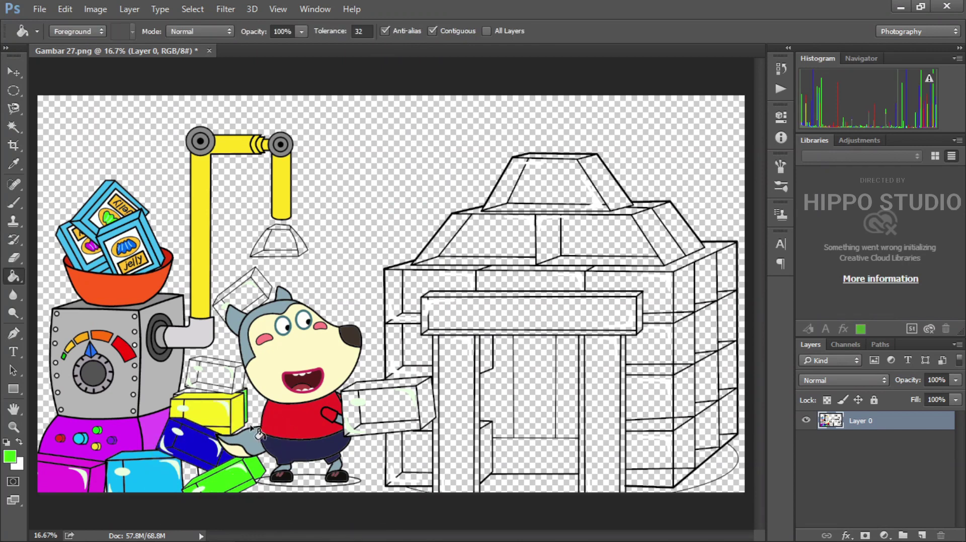
pyautogui.click(211, 377)
pyautogui.click(227, 380)
pyautogui.keyDown('alt'); pyautogui.click(195, 444); pyautogui.keyUp('alt')
pyautogui.click(191, 395)
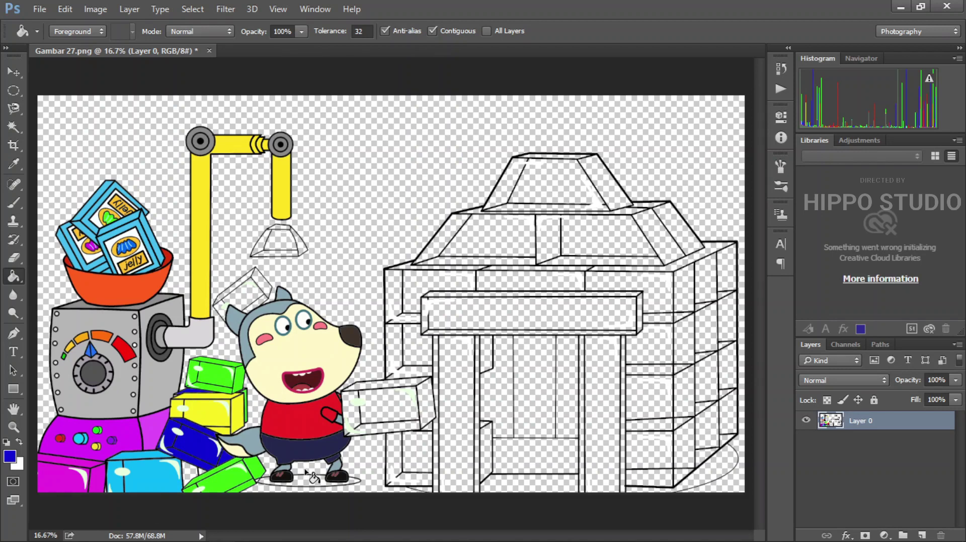
# - Fill the piece beneath the yellow pipe and the falling block behind the wolf's ear with the base's magenta
pyautogui.keyDown('alt'); pyautogui.click(126, 432); pyautogui.keyUp('alt')
pyautogui.click(277, 241)
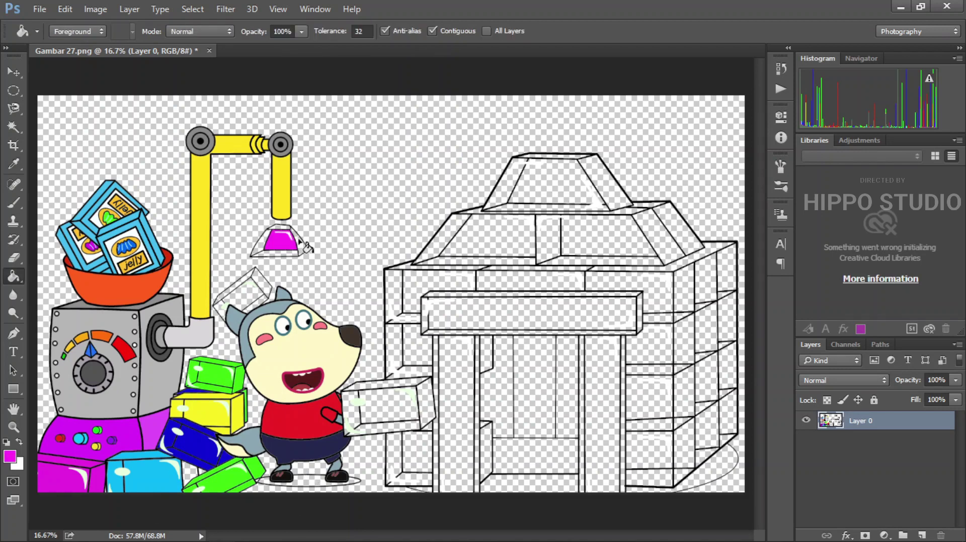
pyautogui.click(276, 251)
pyautogui.click(249, 284)
pyautogui.click(225, 304)
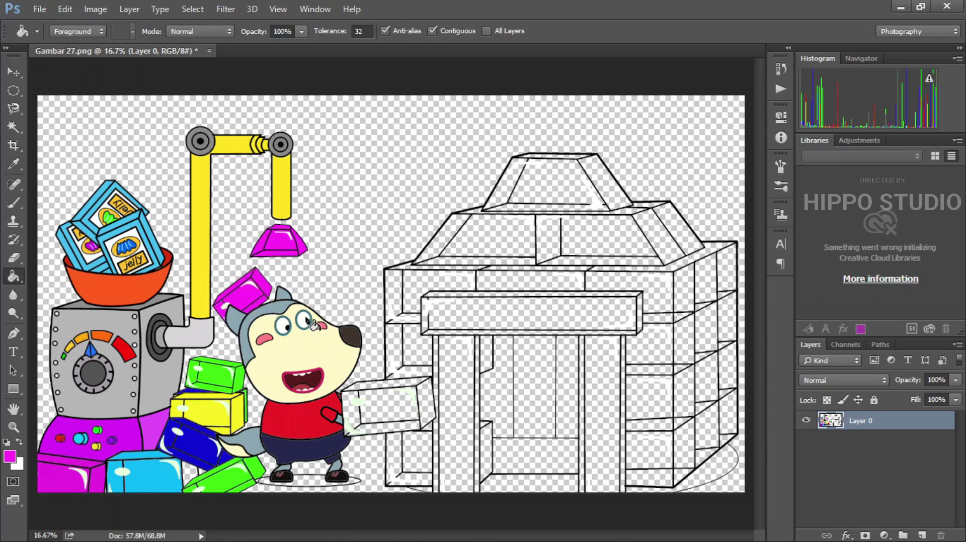
# - Fill every face of the block at the top of the house's roof magenta
pyautogui.click(561, 197)
pyautogui.click(594, 177)
pyautogui.click(559, 157)
pyautogui.click(506, 185)
pyautogui.click(526, 207)
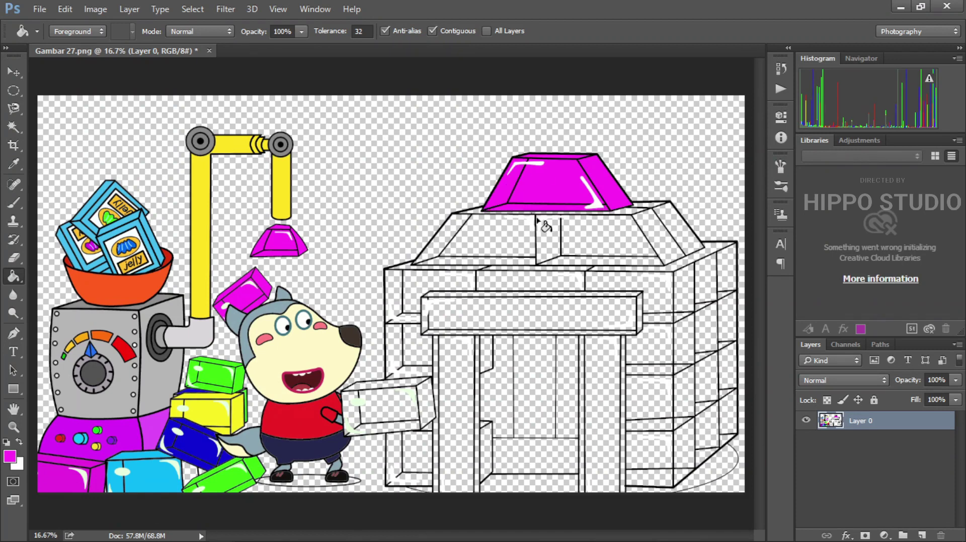
# - Fill the side and top of the rear block on the roof's second tier with the sampled purple
pyautogui.keyDown('alt'); pyautogui.click(112, 440); pyautogui.keyUp('alt')
pyautogui.click(676, 227)
pyautogui.click(657, 207)
pyautogui.hotkey('ctrl', 'z')
pyautogui.click(655, 204)
# - Fill all faces of the front right block on the roof's second tier yellow
pyautogui.keyDown('alt'); pyautogui.click(227, 431); pyautogui.keyUp('alt')
pyautogui.click(586, 242)
pyautogui.click(649, 236)
pyautogui.click(629, 214)
pyautogui.click(548, 241)
pyautogui.click(602, 261)
# - Fill all faces of the front left block on the roof's second tier green
pyautogui.press('alt')
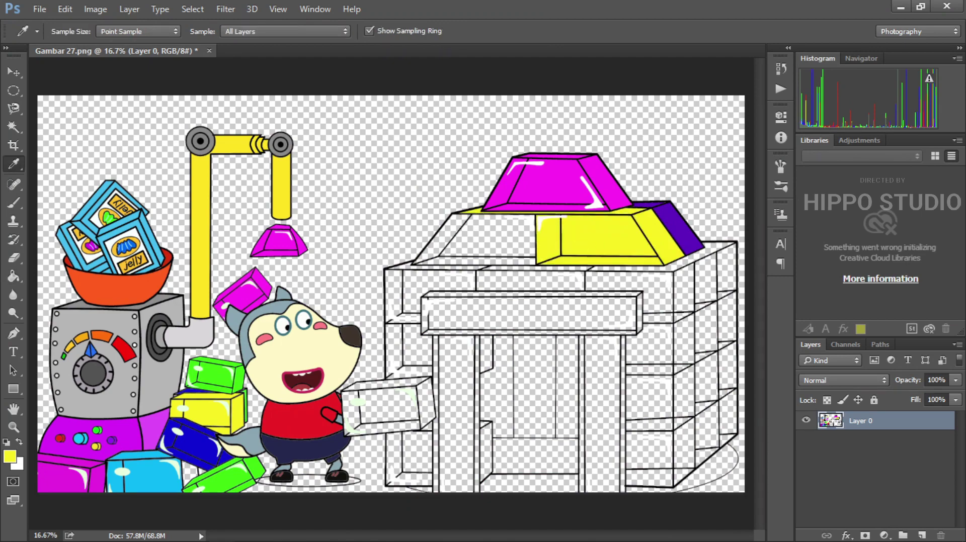
pyautogui.keyDown('alt'); pyautogui.click(235, 376); pyautogui.keyUp('alt')
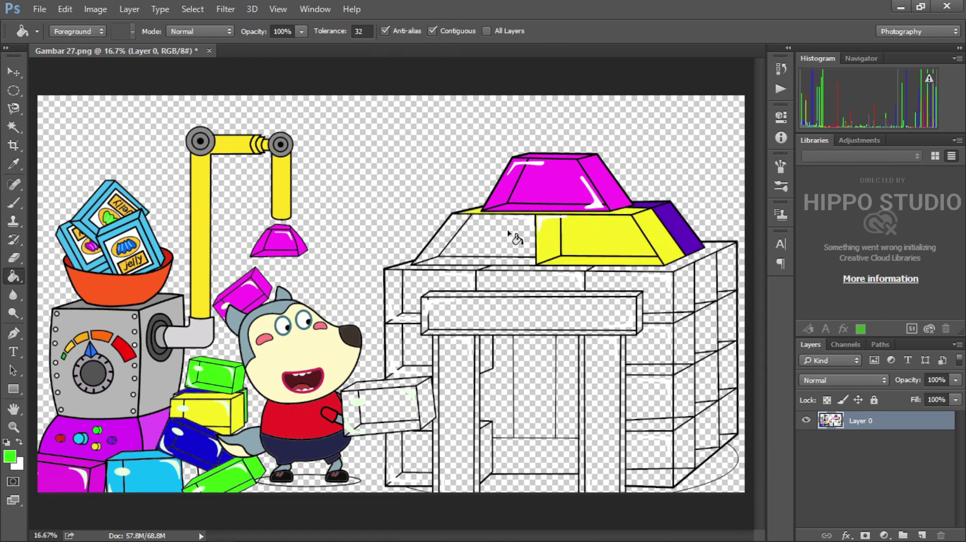
pyautogui.click(510, 235)
pyautogui.click(449, 241)
pyautogui.click(469, 257)
pyautogui.hotkey('ctrl', 'z')
pyautogui.click(503, 261)
# - Fill the left block of the house's top wall row yellow and the middle block purple
pyautogui.press('alt')
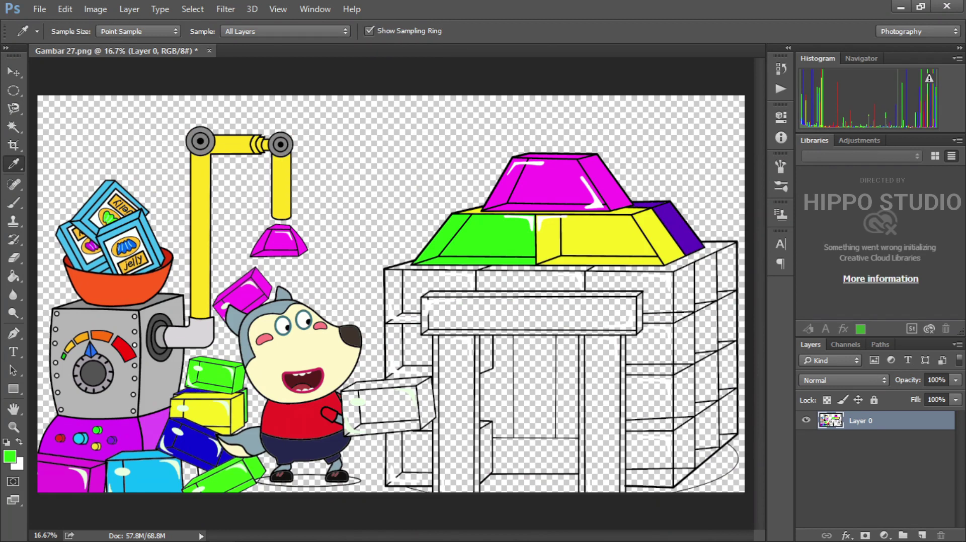
pyautogui.keyDown('alt'); pyautogui.click(549, 242); pyautogui.keyUp('alt')
pyautogui.click(423, 278)
pyautogui.click(407, 267)
pyautogui.click(394, 292)
pyautogui.click(411, 318)
pyautogui.keyDown('alt'); pyautogui.click(676, 224); pyautogui.keyUp('alt')
pyautogui.click(524, 279)
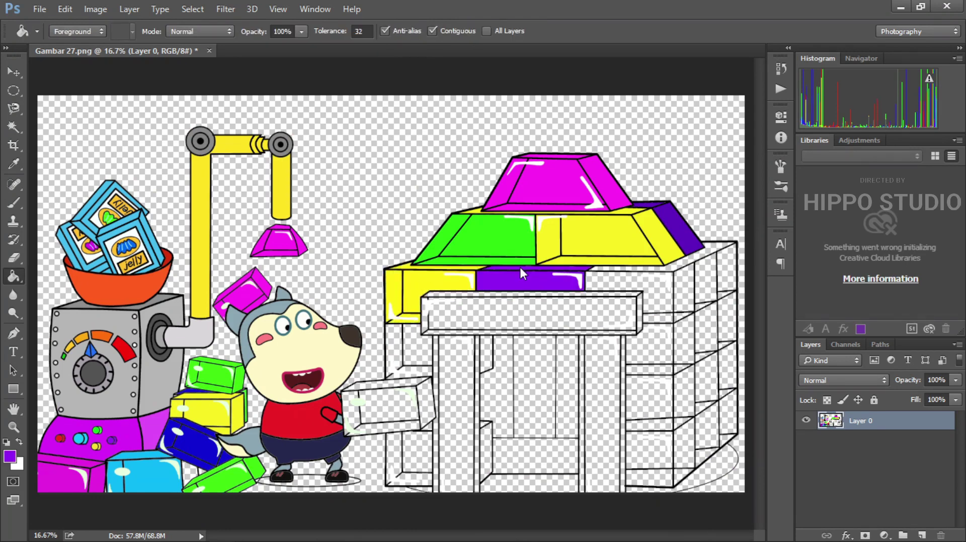
# - Fill the front and top of the corner block in the house's top wall row green
pyautogui.press('alt')
pyautogui.keyDown('alt'); pyautogui.click(508, 242); pyautogui.keyUp('alt')
pyautogui.click(637, 281)
pyautogui.click(648, 269)
# - Fill the two side-wall blocks behind the top row's green corner block dark blue and magenta
pyautogui.keyDown('alt'); pyautogui.click(198, 445); pyautogui.keyUp('alt')
pyautogui.click(705, 276)
pyautogui.keyDown('alt'); pyautogui.click(604, 194); pyautogui.keyUp('alt')
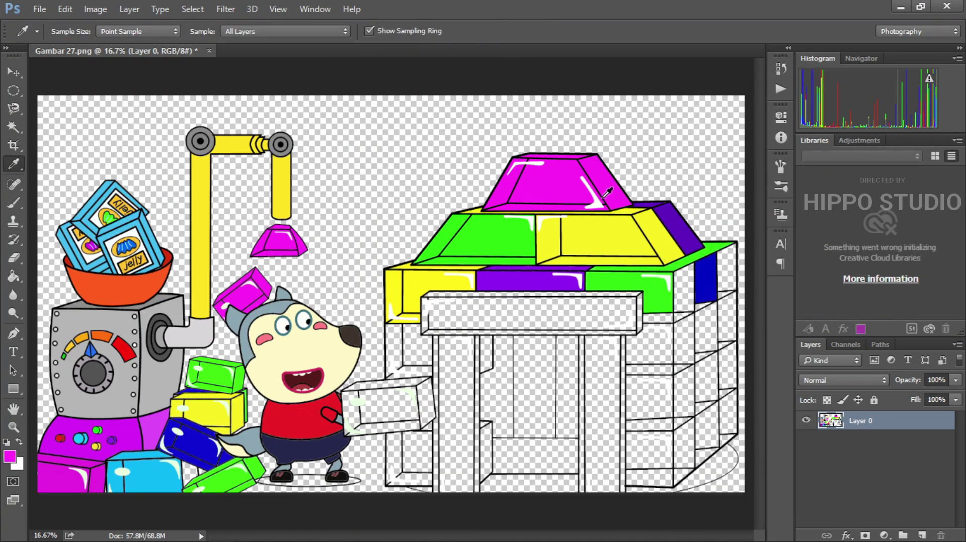
pyautogui.click(724, 278)
# - Fill the side and bottom edge of the top row's corner block with its own green
pyautogui.keyDown('alt'); pyautogui.click(640, 277); pyautogui.keyUp('alt')
pyautogui.click(683, 295)
pyautogui.click(668, 319)
pyautogui.click(696, 326)
pyautogui.hotkey('ctrl', 'z')
# - Fill the second row's side-wall blocks purple at the rear and yellow in the middle
pyautogui.keyDown('alt'); pyautogui.click(559, 284); pyautogui.keyUp('alt')
pyautogui.click(727, 318)
pyautogui.keyDown('alt'); pyautogui.click(616, 251); pyautogui.keyUp('alt')
pyautogui.click(704, 324)
pyautogui.click(699, 307)
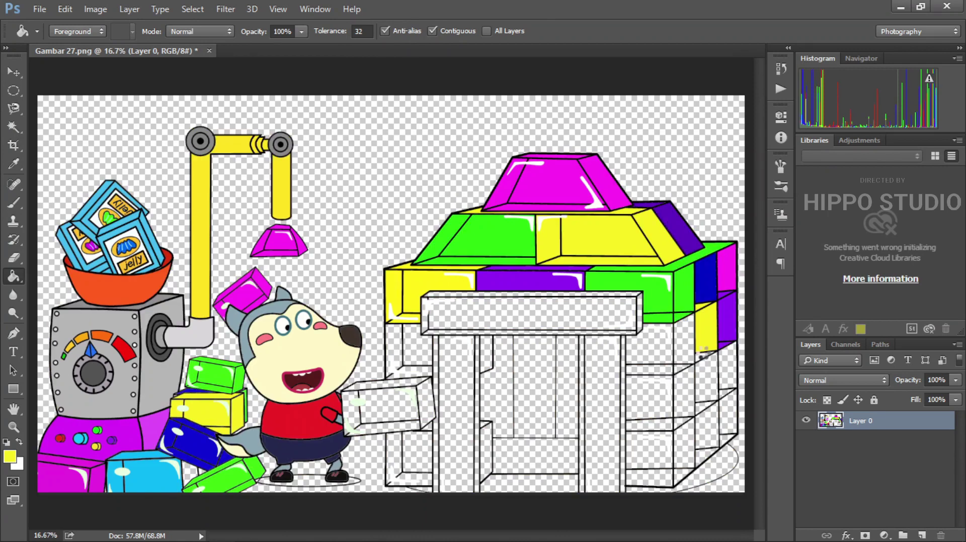
# - Fill the front, side and bottom edges of the second row's corner block green
pyautogui.keyDown('alt'); pyautogui.click(659, 317); pyautogui.keyUp('alt')
pyautogui.click(657, 346)
pyautogui.click(677, 345)
pyautogui.click(677, 367)
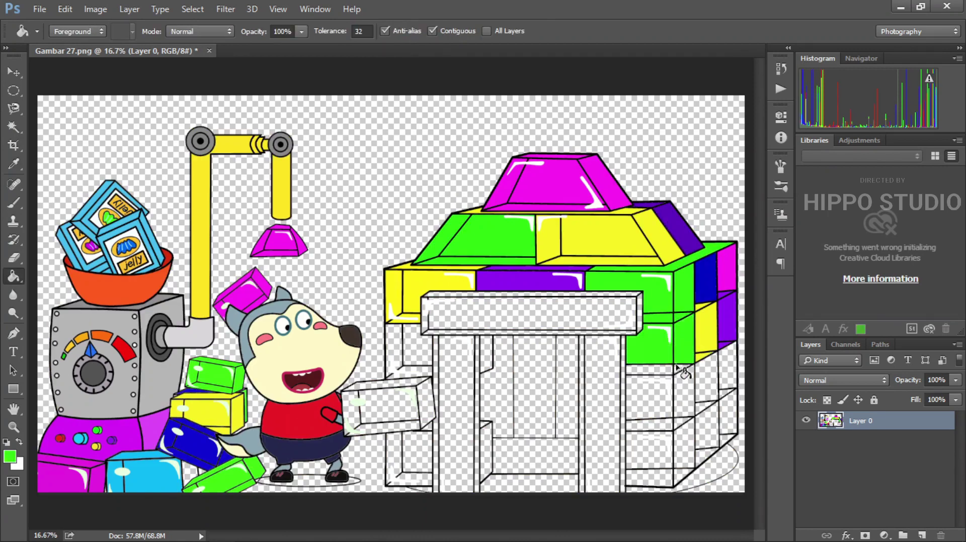
pyautogui.click(665, 370)
# - Fill the second row's left block, its face inside the doorway and the beam over the doorway with the roof's magenta
pyautogui.keyDown('alt'); pyautogui.click(548, 192); pyautogui.keyUp('alt')
pyautogui.click(397, 362)
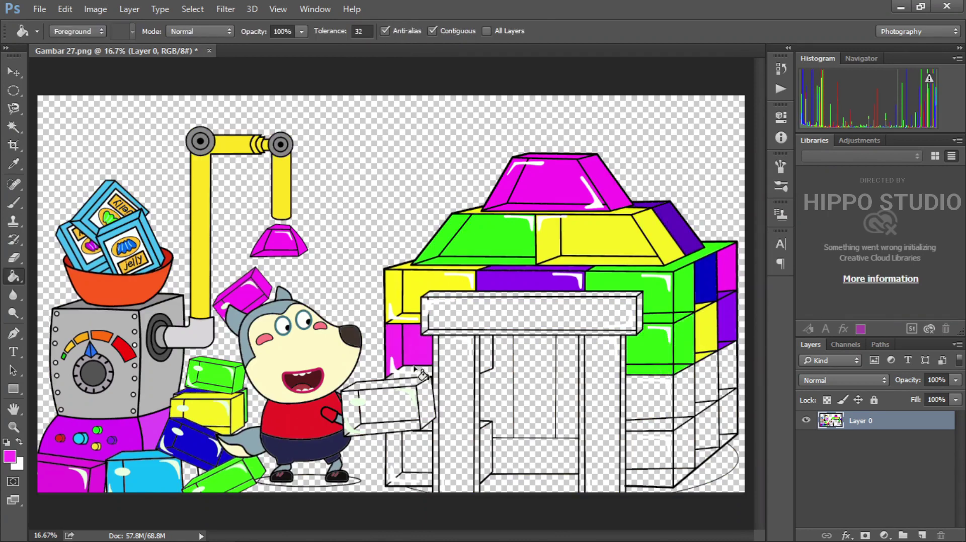
pyautogui.click(485, 352)
pyautogui.click(495, 302)
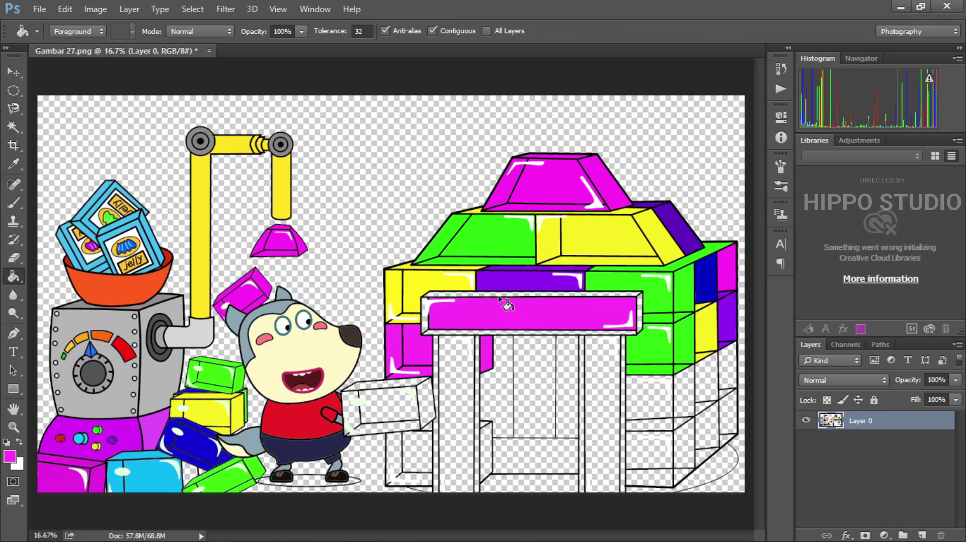
# - Fill the front and side faces of the doorway's right pillar with the sampled purple
pyautogui.press('alt')
pyautogui.keyDown('alt'); pyautogui.click(534, 279); pyautogui.keyUp('alt')
pyautogui.click(604, 367)
pyautogui.click(622, 373)
pyautogui.click(582, 383)
# - Fill the front and side faces of the doorway's left pillar green
pyautogui.press('alt')
pyautogui.keyDown('alt'); pyautogui.click(649, 347); pyautogui.keyUp('alt')
pyautogui.click(453, 405)
pyautogui.click(476, 397)
pyautogui.click(436, 388)
# - Fill all faces of the block the wolf is holding green
pyautogui.press('alt')
pyautogui.press('alt')
pyautogui.click(387, 407)
pyautogui.click(384, 388)
pyautogui.click(352, 412)
pyautogui.click(427, 403)
pyautogui.click(383, 430)
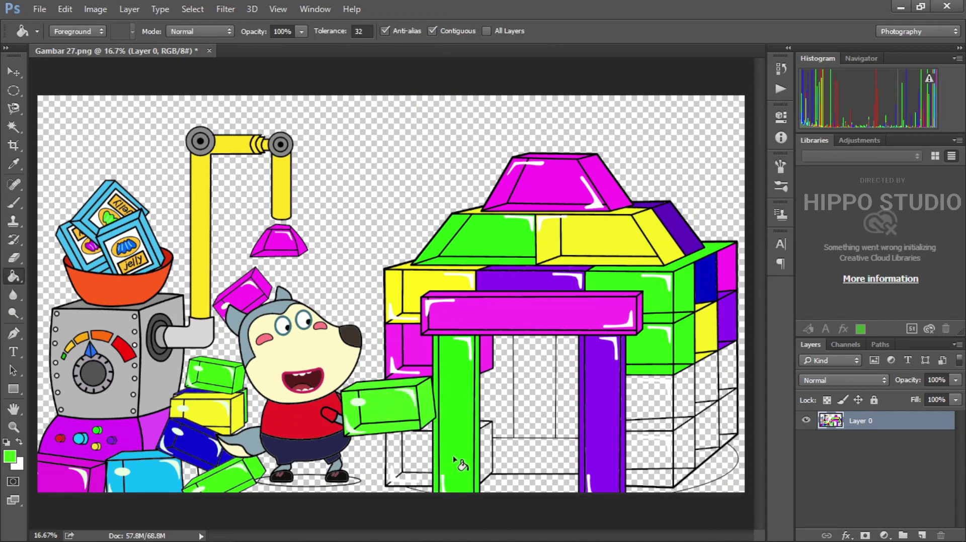
# - Fill the front, side and bottom edges of the third row's corner block with the sampled yellow
pyautogui.keyDown('alt'); pyautogui.click(706, 327); pyautogui.keyUp('alt')
pyautogui.click(648, 403)
pyautogui.click(659, 425)
pyautogui.click(684, 405)
pyautogui.click(680, 422)
# - Fill the third row's side-wall blocks magenta in the middle and green at the rear
pyautogui.keyDown('alt'); pyautogui.click(619, 332); pyautogui.keyUp('alt')
pyautogui.click(707, 382)
pyautogui.keyDown('alt'); pyautogui.click(684, 295); pyautogui.keyUp('alt')
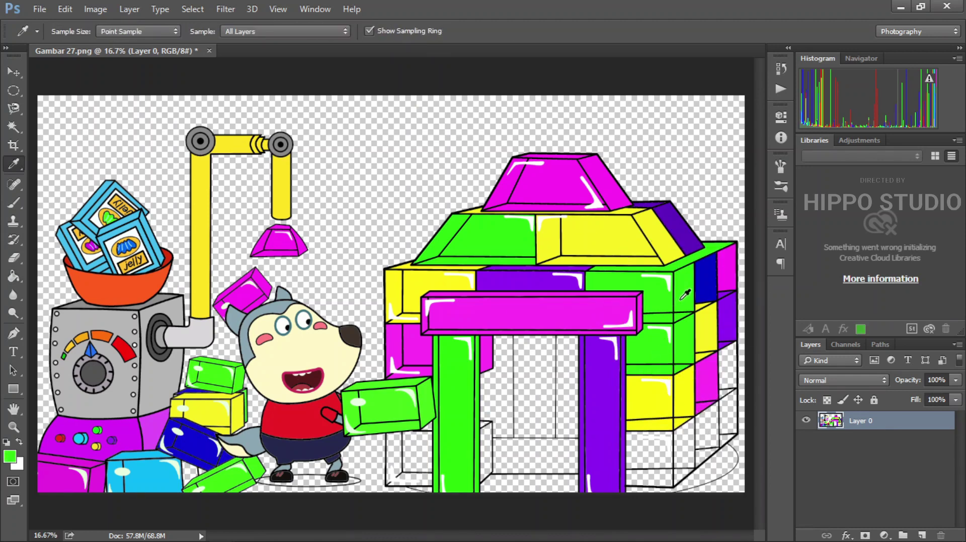
pyautogui.click(727, 373)
# - Recolour the second row's corner block with the dark blue sampled from the side wall
pyautogui.keyDown('alt'); pyautogui.click(704, 284); pyautogui.keyUp('alt')
pyautogui.click(682, 346)
pyautogui.click(686, 371)
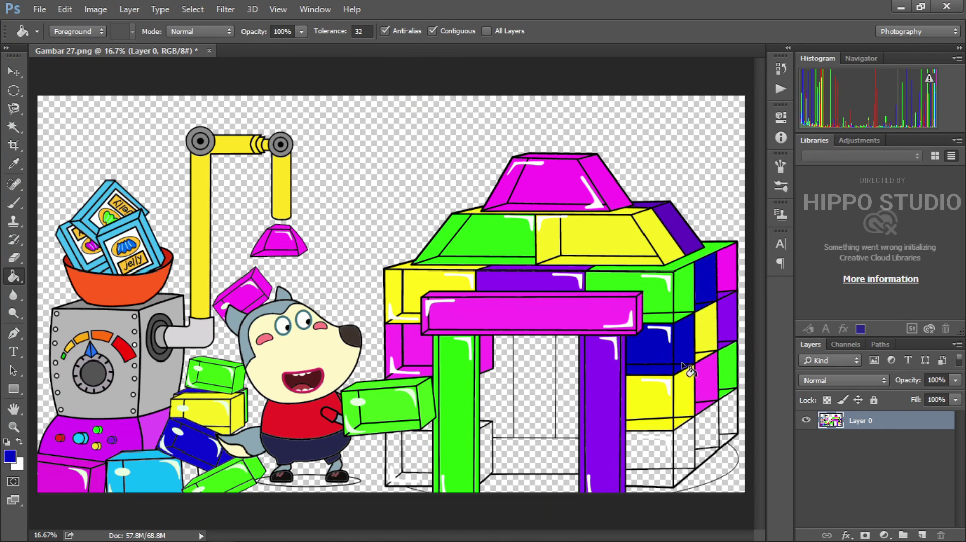
# - Fill the bottom row's side-wall blocks dark blue at the rear and purple in the middle
pyautogui.keyDown('alt'); pyautogui.click(193, 445); pyautogui.keyUp('alt')
pyautogui.click(730, 419)
pyautogui.click(723, 439)
pyautogui.keyDown('alt'); pyautogui.click(679, 229); pyautogui.keyUp('alt')
pyautogui.click(710, 437)
pyautogui.click(705, 455)
# - Fill the front, side and bottom edge of the bottom row's corner block with the left pillar's green
pyautogui.keyDown('alt'); pyautogui.click(459, 443); pyautogui.keyUp('alt')
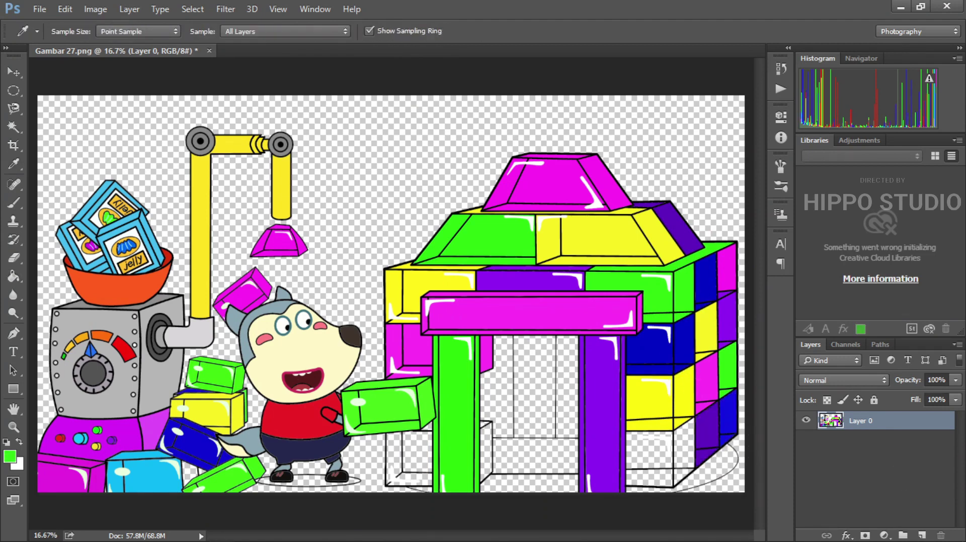
pyautogui.click(649, 450)
pyautogui.click(690, 455)
pyautogui.click(654, 480)
# - Fill the walls inside the doorway dark purple and the floor inside it dark teal blue
pyautogui.press('i')
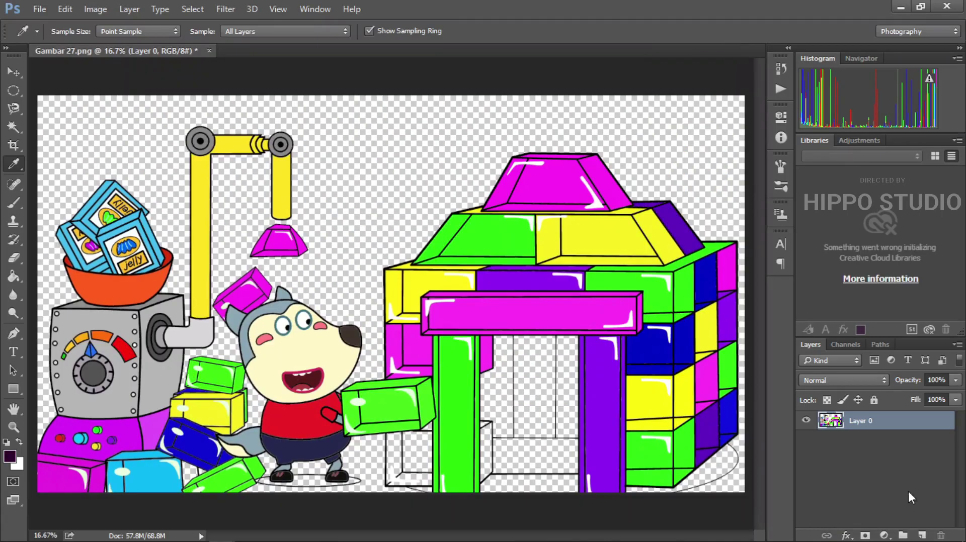
pyautogui.click(495, 392)
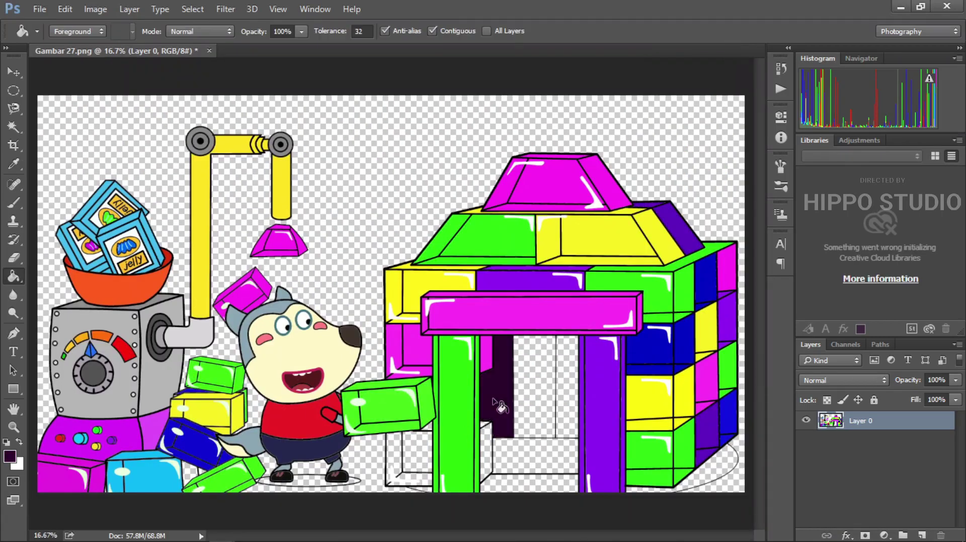
pyautogui.click(545, 388)
pyautogui.click(574, 387)
pyautogui.keyDown('alt'); pyautogui.click(598, 432); pyautogui.keyUp('alt')
pyautogui.click(553, 461)
# - Fill all faces of the bottom row's left block, including those inside the doorway, with the sampled dark blue
pyautogui.keyDown('alt'); pyautogui.click(658, 347); pyautogui.keyUp('alt')
pyautogui.click(488, 449)
pyautogui.click(483, 425)
pyautogui.click(429, 428)
pyautogui.click(412, 455)
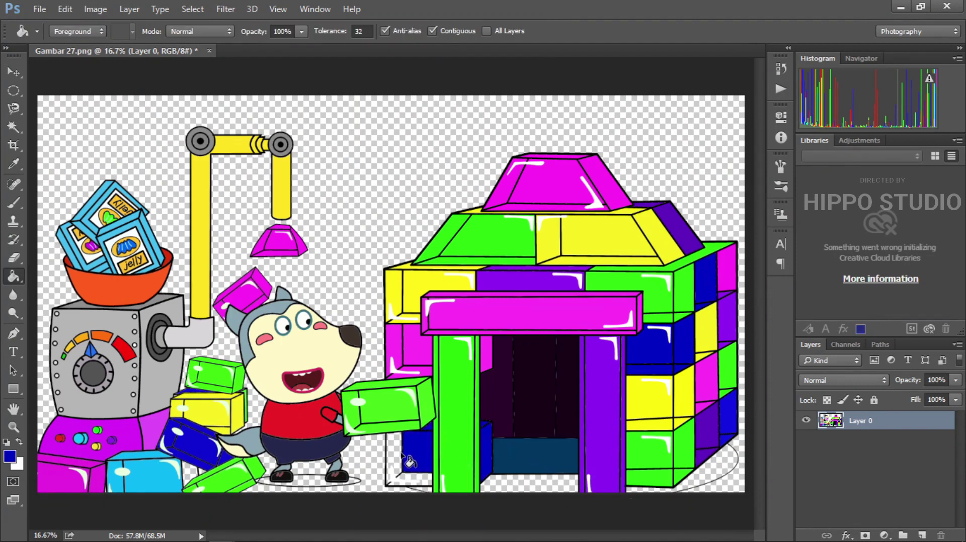
pyautogui.click(394, 455)
pyautogui.click(412, 480)
# - Fill the ground shadows beneath the house and the wolf with olive yellow
pyautogui.keyDown('alt'); pyautogui.click(621, 526); pyautogui.keyUp('alt')
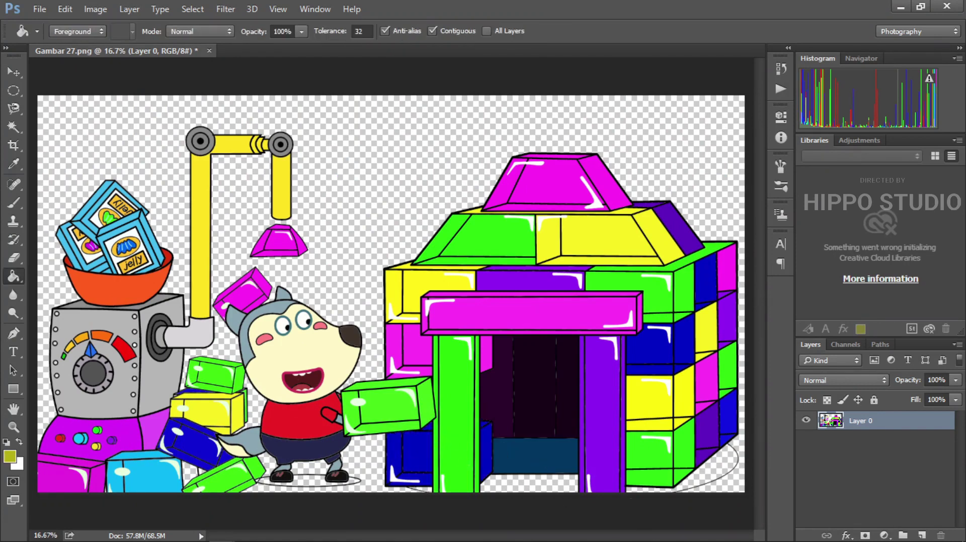
pyautogui.click(495, 487)
pyautogui.click(724, 478)
pyautogui.click(314, 482)
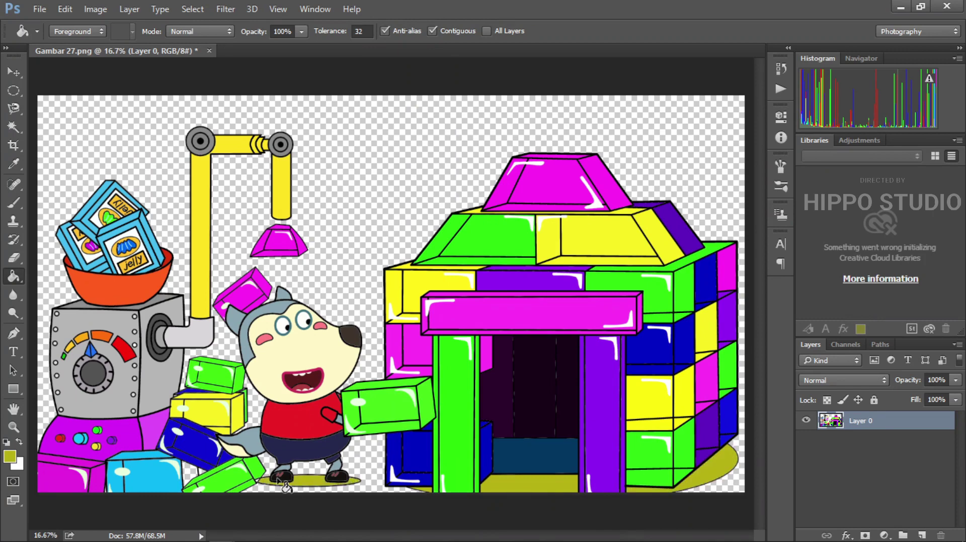
# - Fill the ground between the blocks, the wolf and the house bright yellow
pyautogui.keyDown('alt'); pyautogui.click(207, 410); pyautogui.keyUp('alt')
pyautogui.click(362, 460)
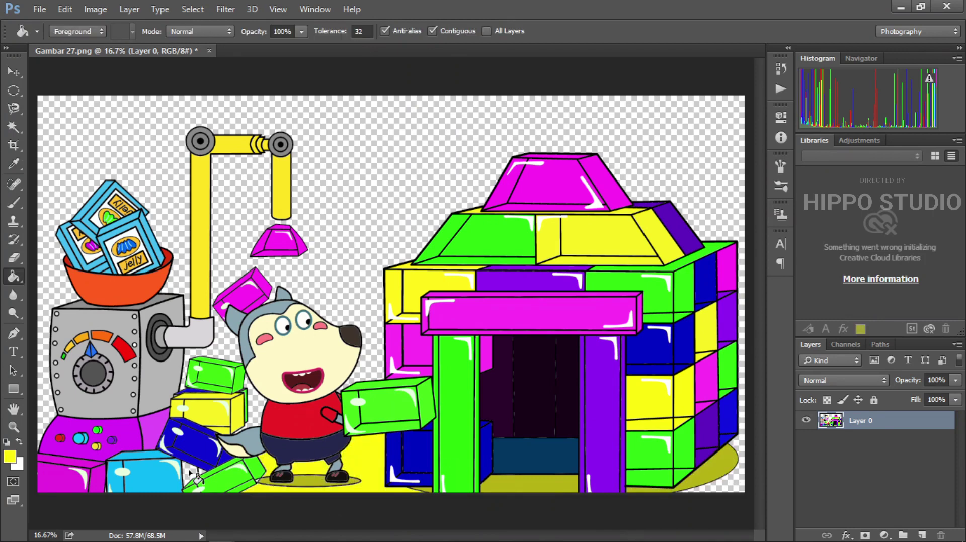
pyautogui.keyDown('alt'); pyautogui.click(186, 473); pyautogui.keyUp('alt')
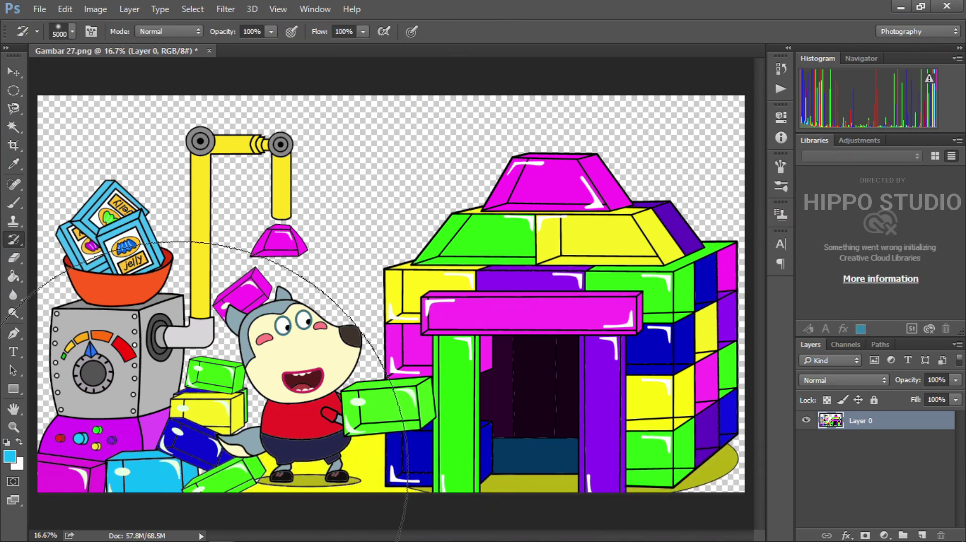
pyautogui.keyDown('alt'); pyautogui.click(270, 461); pyautogui.keyUp('alt')
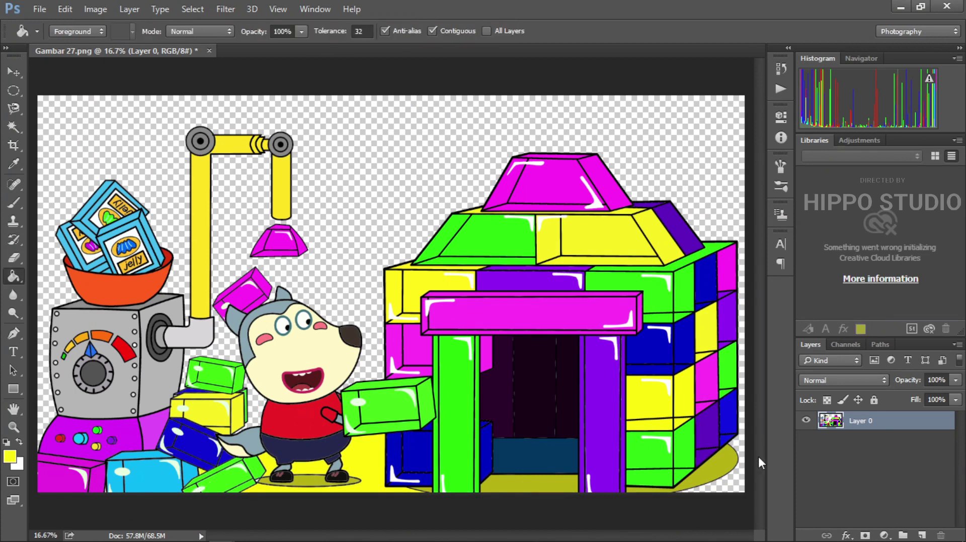
# - Fill the sky and the gap behind the wolf's back bright cyan, and show the picture in full-screen view
pyautogui.keyDown('alt'); pyautogui.click(933, 496); pyautogui.keyUp('alt')
pyautogui.click(442, 167)
pyautogui.click(253, 410)
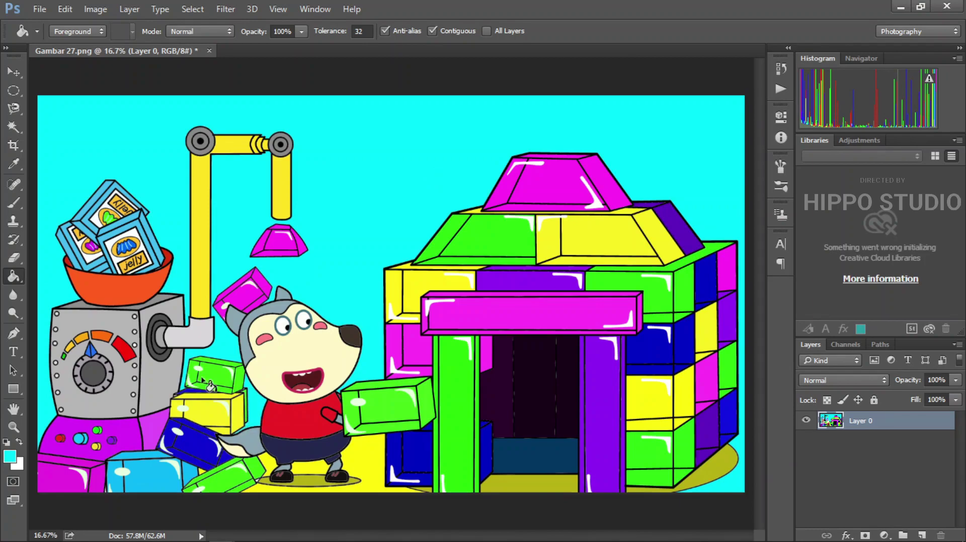
pyautogui.press('f')
pyautogui.press('f')
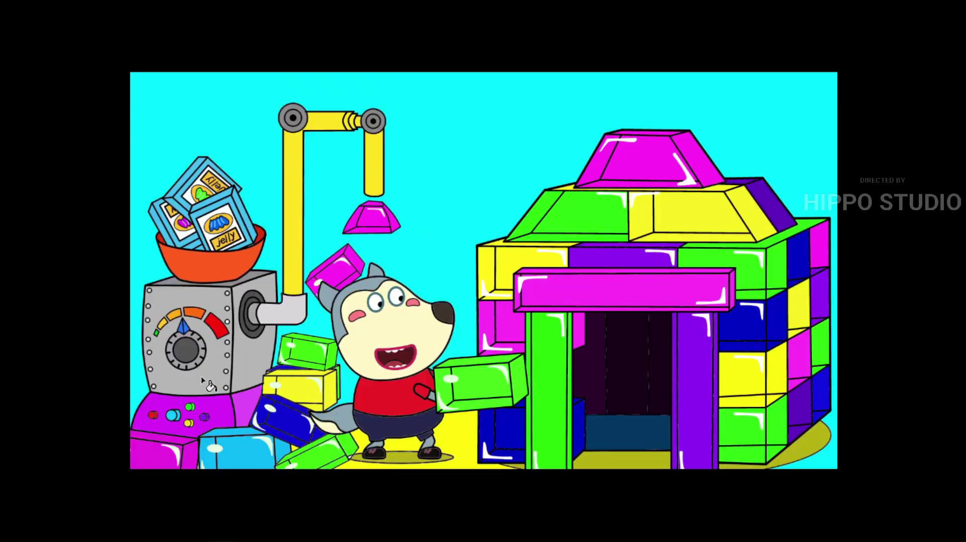